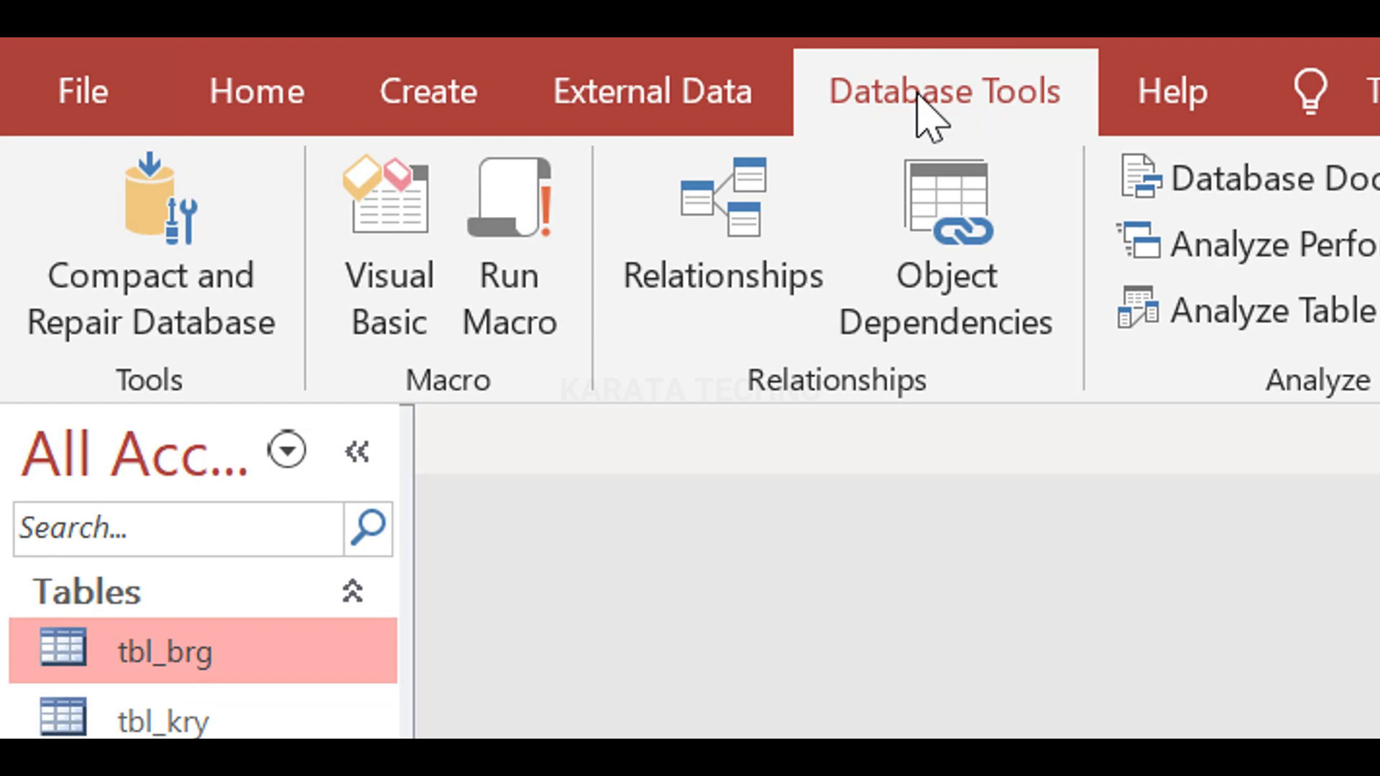
- Open the database relationships diagram, examine the links among tbl_brg, tbl_penjualan and tbl_kry, and close it
{"action": "left_click", "coordinate": [703, 308]}
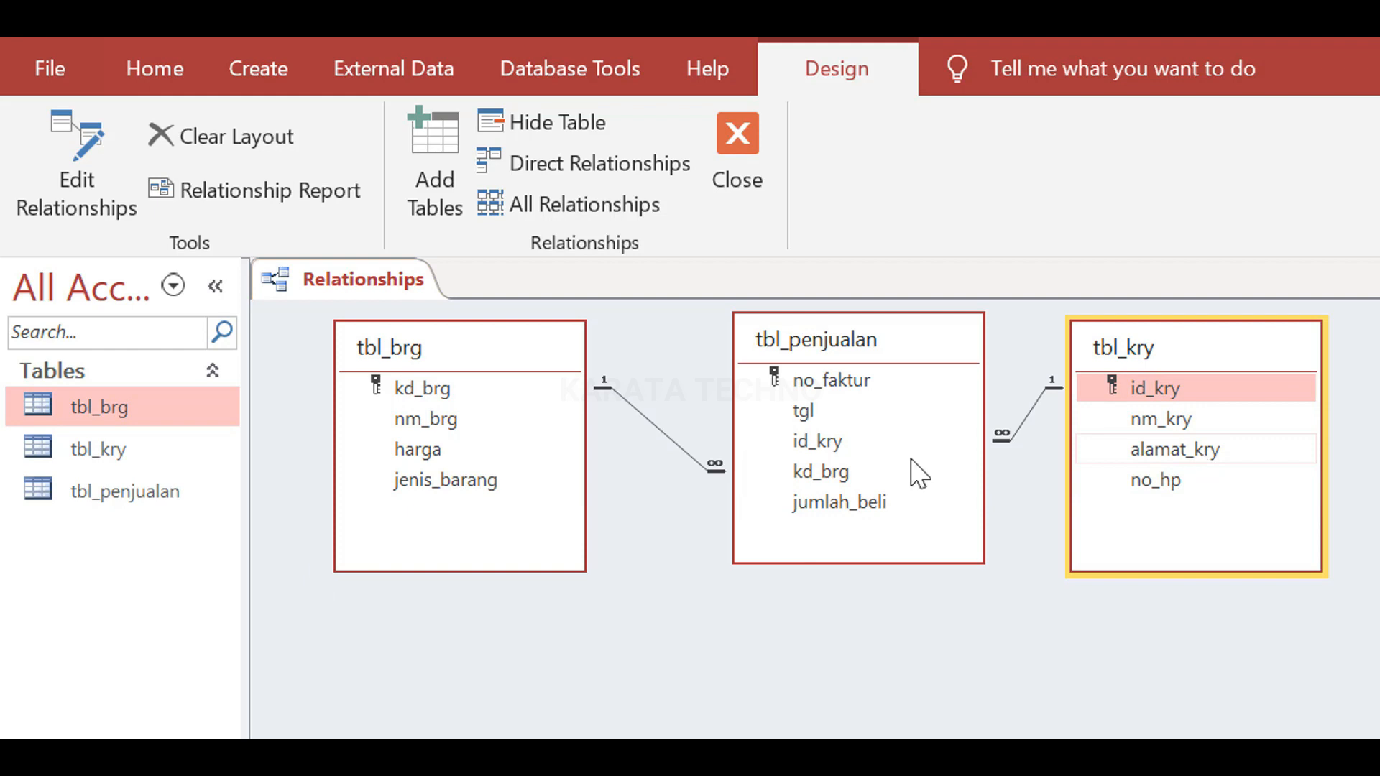
{"action": "left_click", "coordinate": [753, 154]}
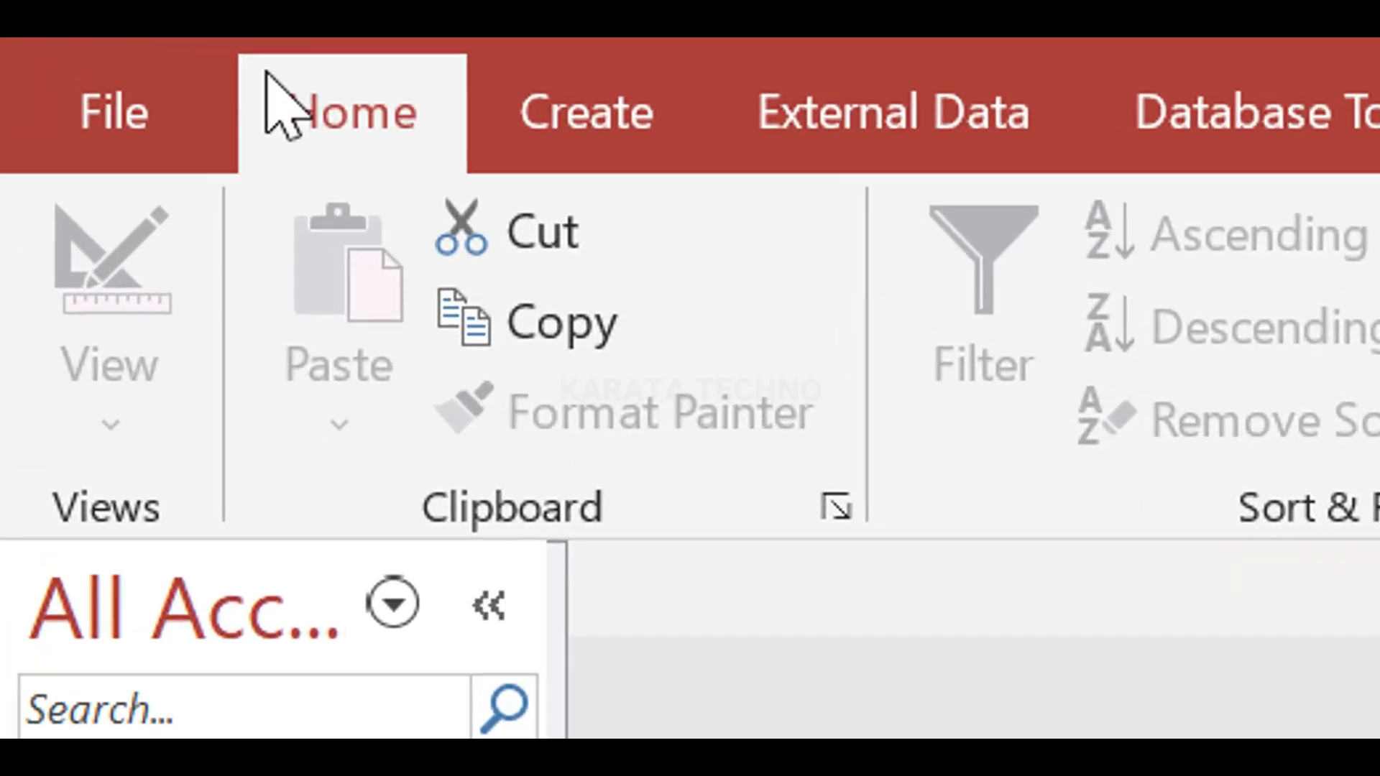
- Create a new query in Design view containing the tables tbl_brg, tbl_kry and tbl_penjualan
{"action": "left_click", "coordinate": [635, 158]}
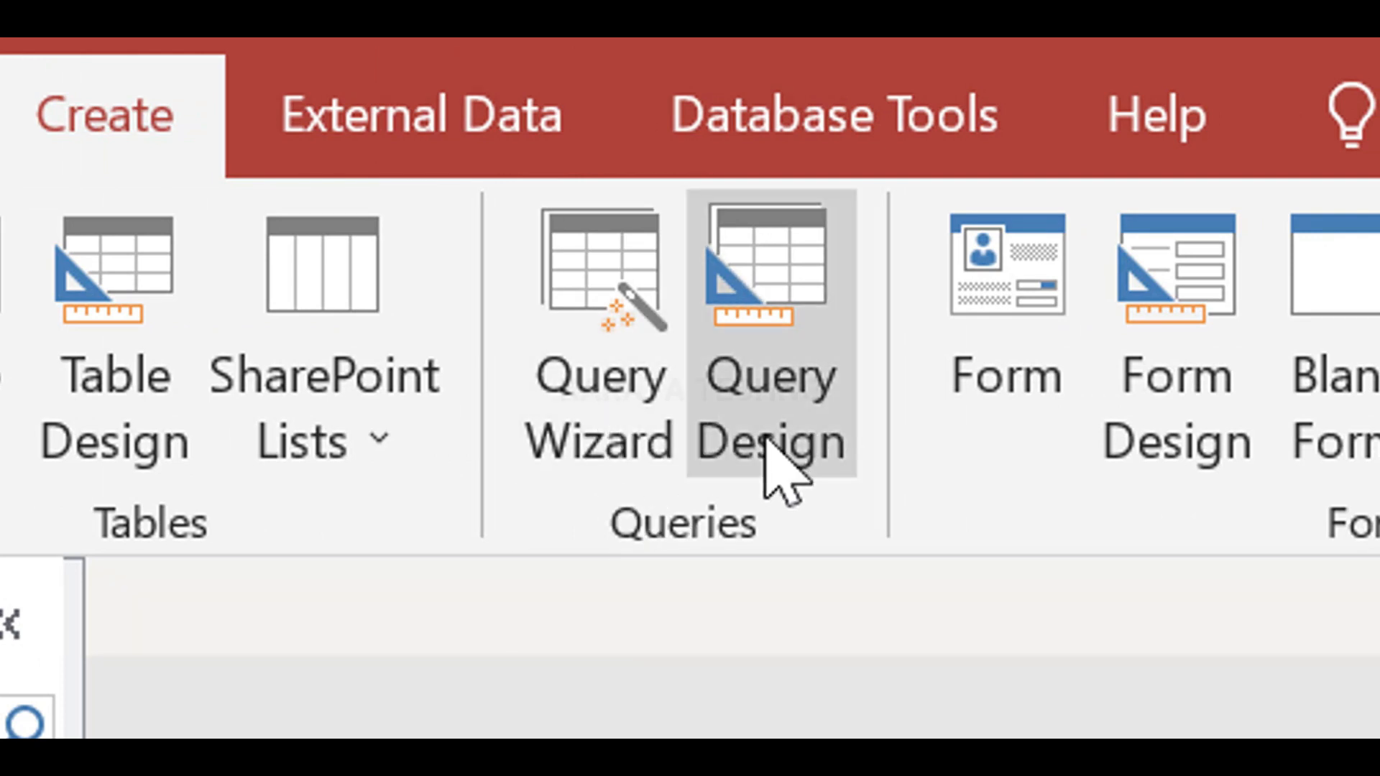
{"action": "left_click", "coordinate": [754, 389]}
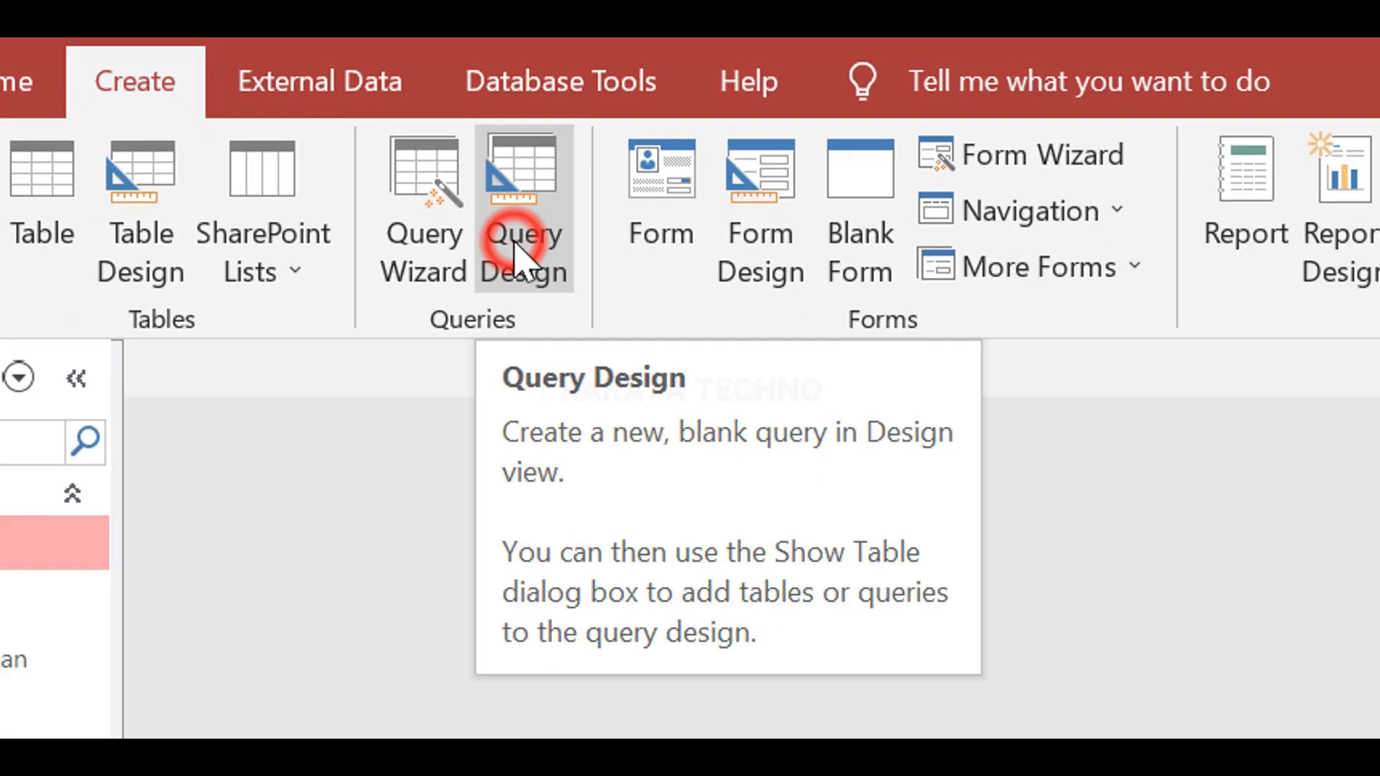
{"action": "left_click_drag", "start_coordinate": [657, 216], "coordinate": [930, 154]}
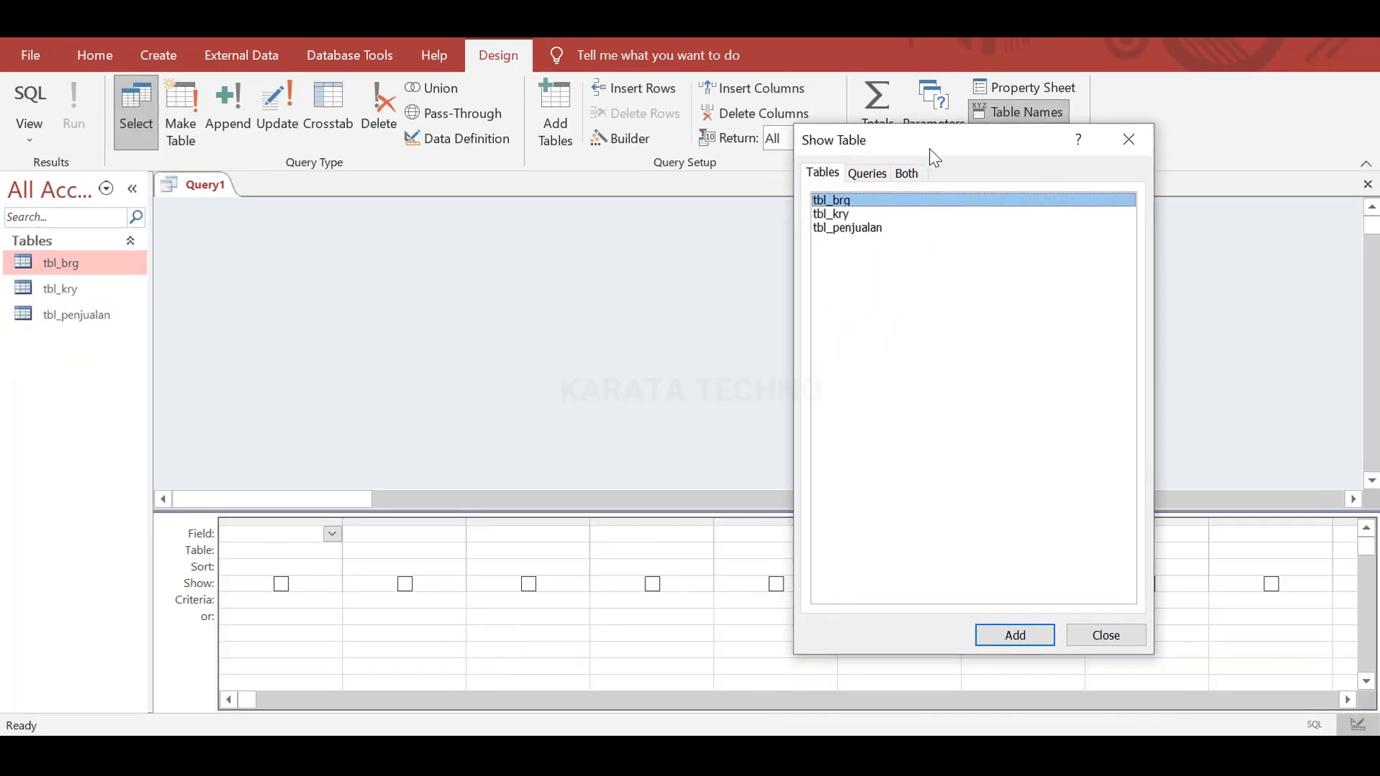
{"action": "double_click", "coordinate": [826, 205]}
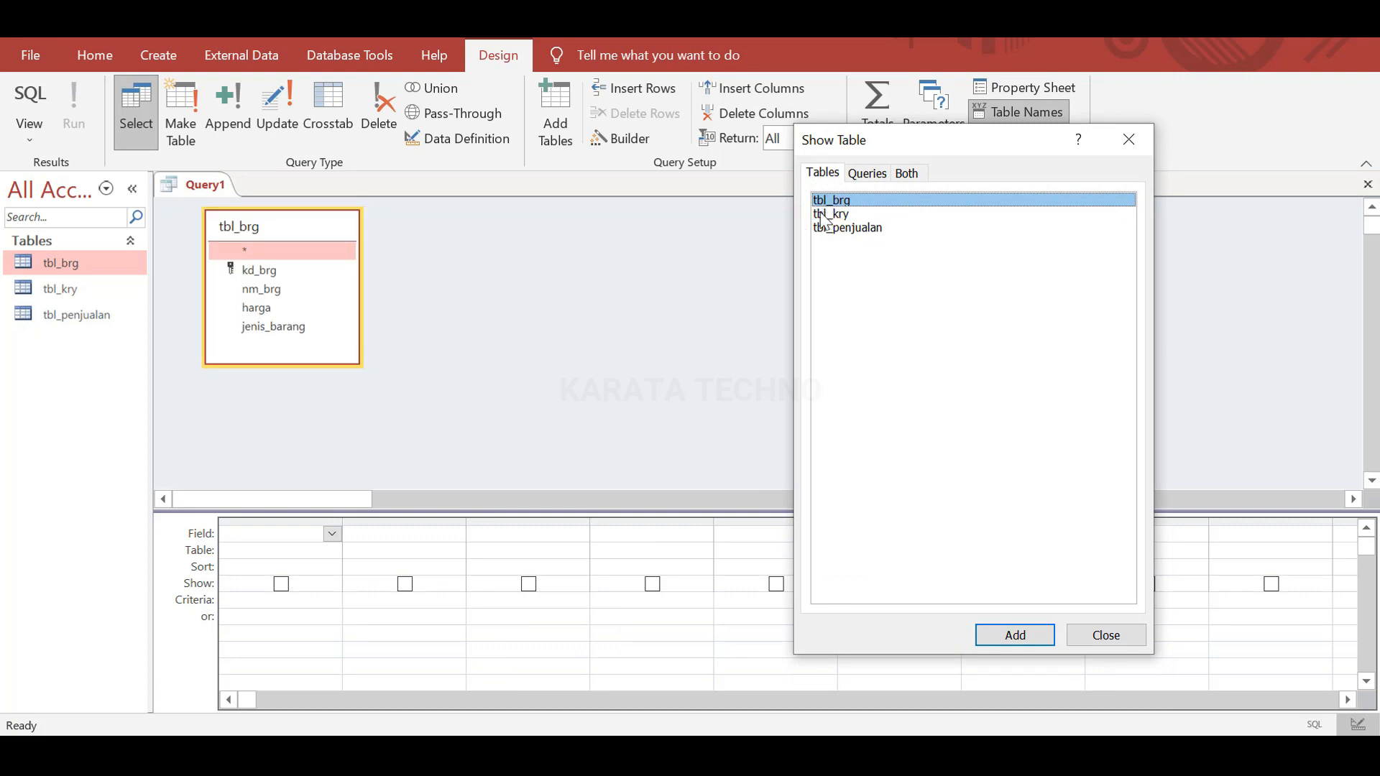
{"action": "double_click", "coordinate": [823, 214]}
{"action": "double_click", "coordinate": [818, 230]}
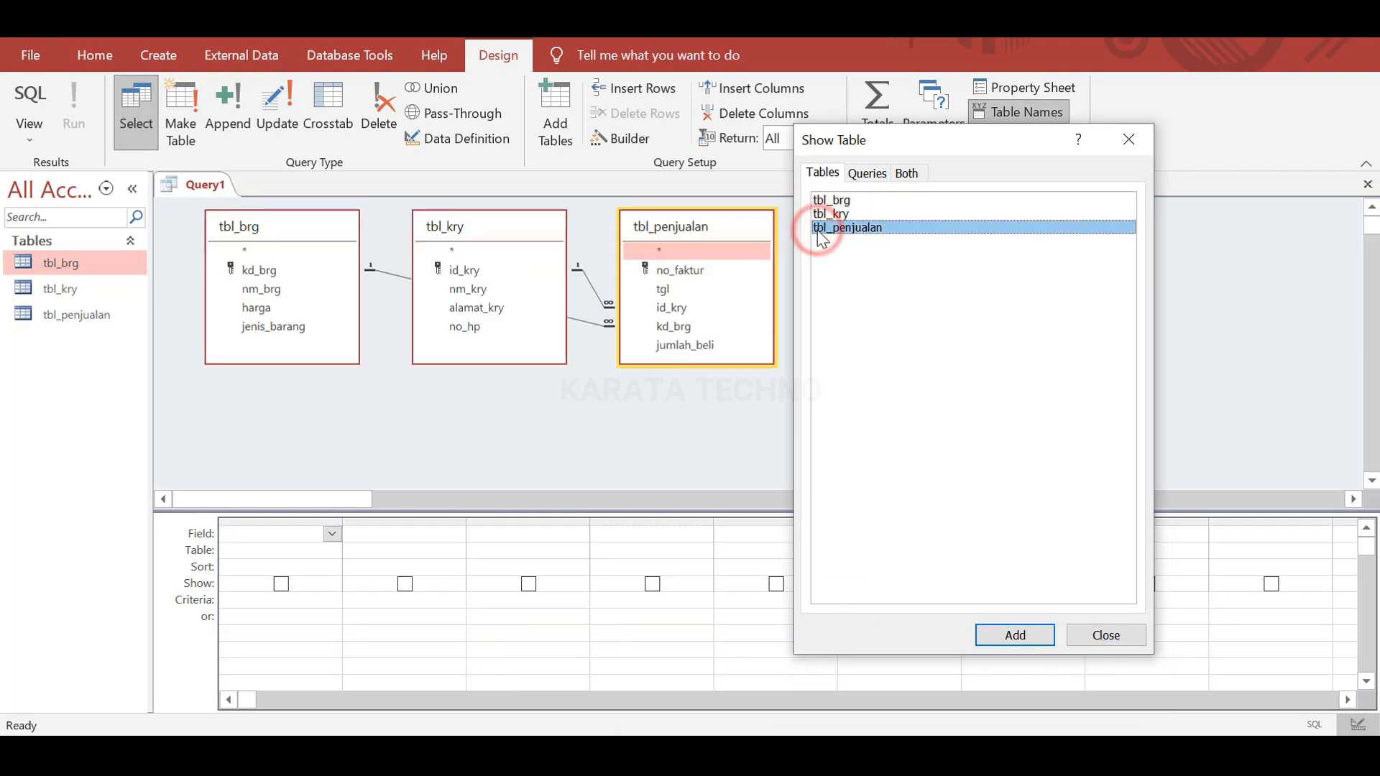
{"action": "left_click", "coordinate": [1114, 638]}
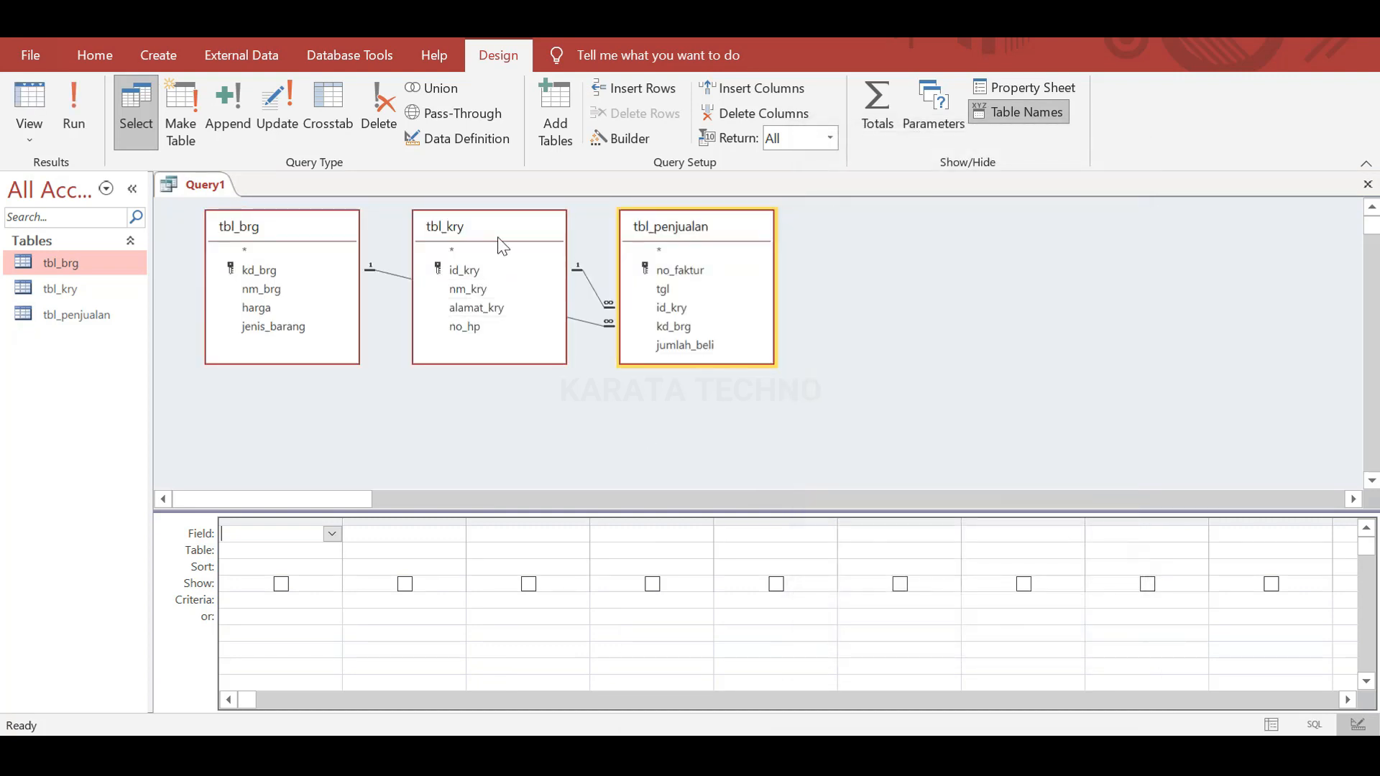
- Rearrange the query's tables so that tbl_penjualan sits between tbl_brg and tbl_kry
{"action": "left_click_drag", "start_coordinate": [499, 226], "coordinate": [944, 243]}
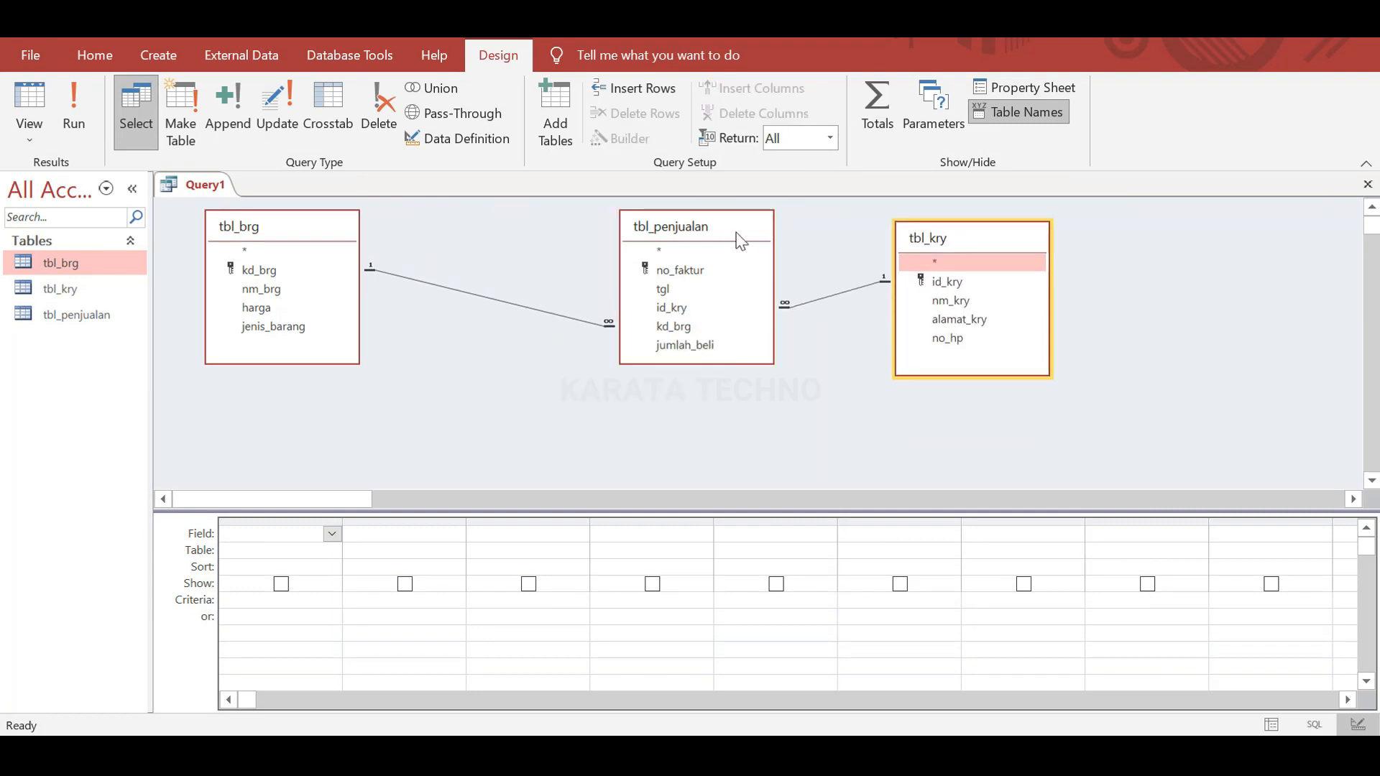
{"action": "left_click_drag", "start_coordinate": [737, 232], "coordinate": [610, 234]}
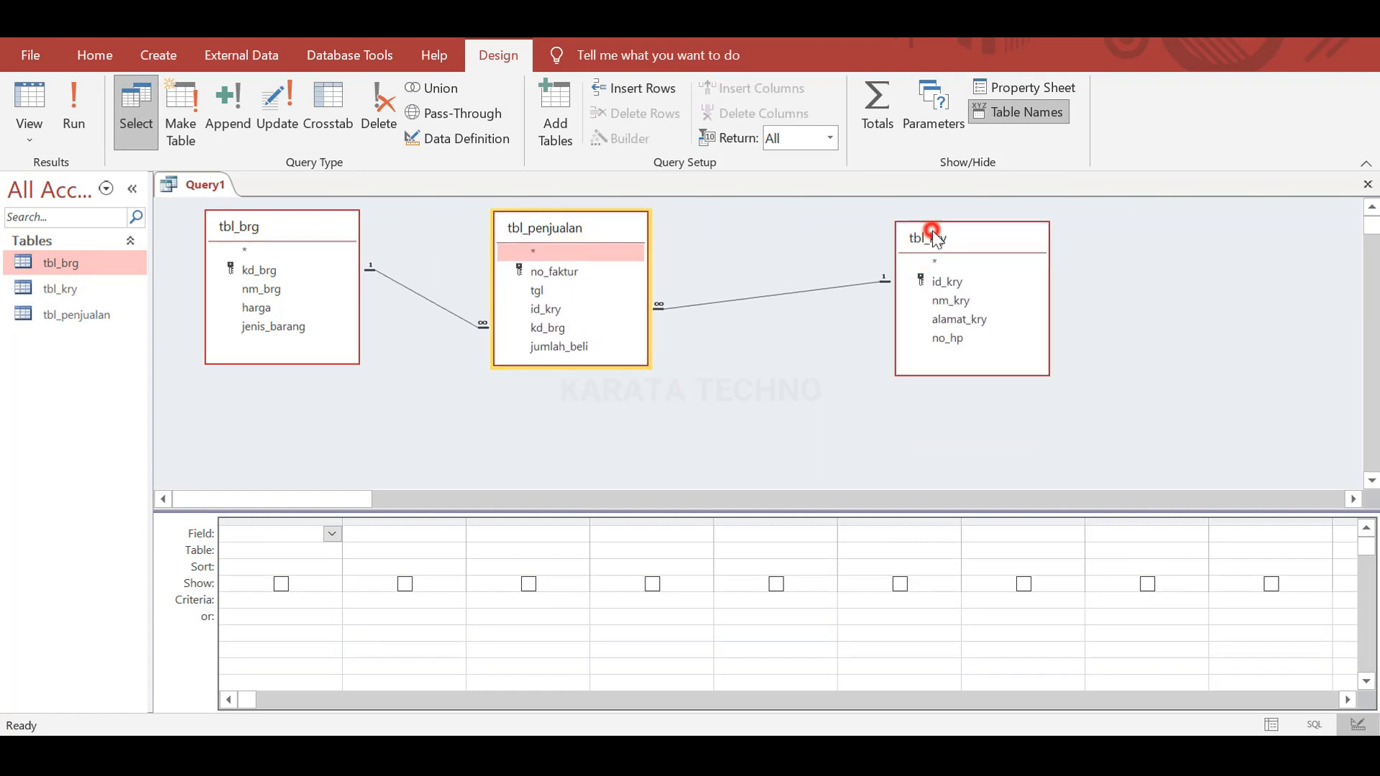
{"action": "left_click_drag", "start_coordinate": [932, 237], "coordinate": [749, 233]}
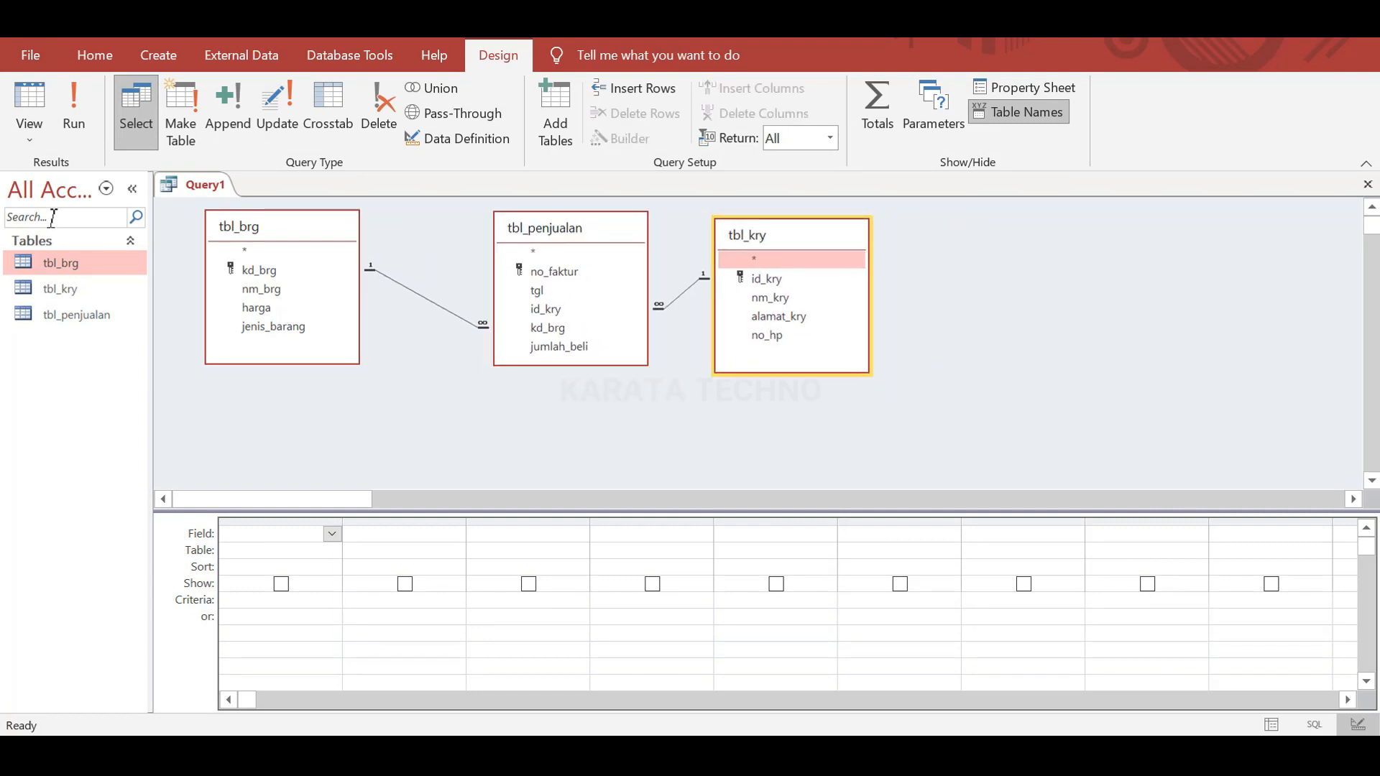
- Collapse the Navigation Pane and enlarge the query design grid, centring tbl_penjualan between the other two tables
{"action": "left_click", "coordinate": [133, 193]}
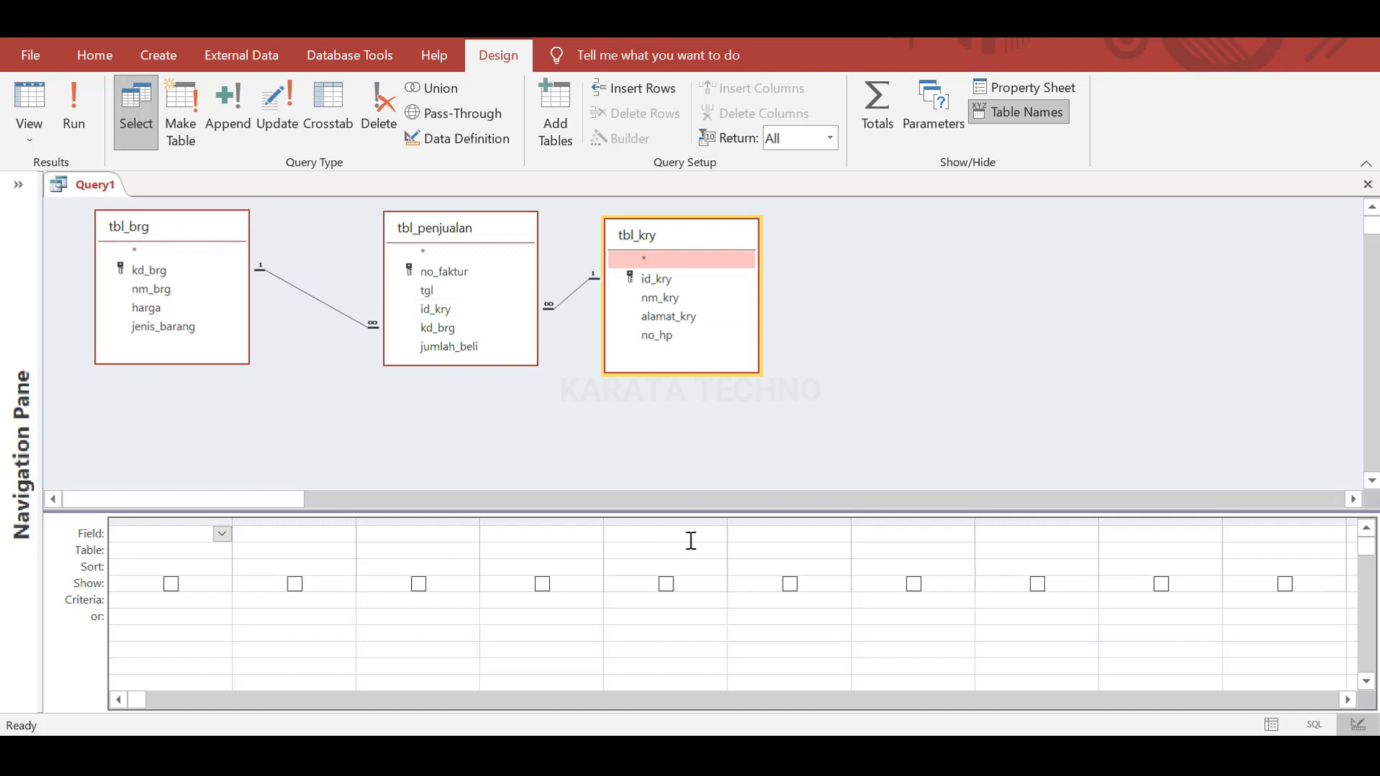
{"action": "left_click_drag", "start_coordinate": [697, 511], "coordinate": [690, 412]}
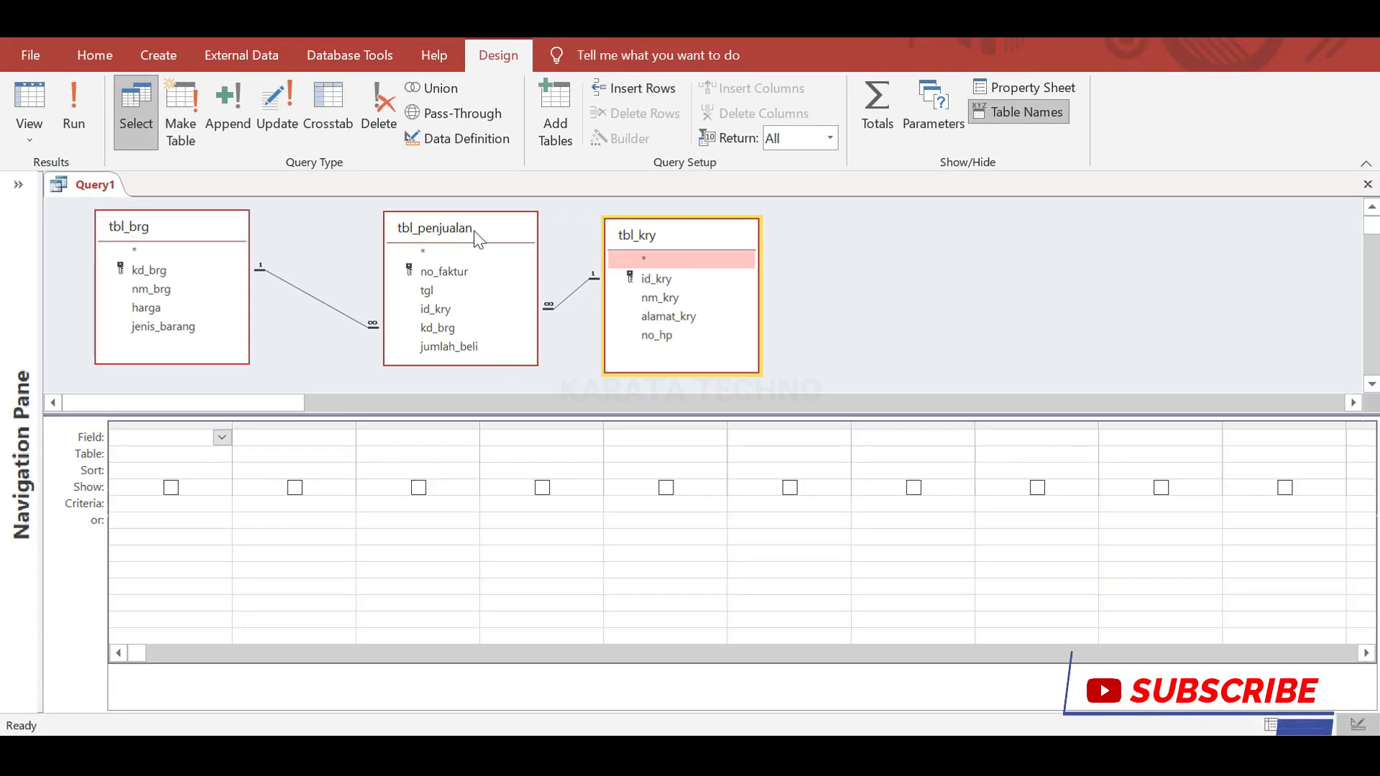
{"action": "left_click_drag", "start_coordinate": [456, 233], "coordinate": [450, 232]}
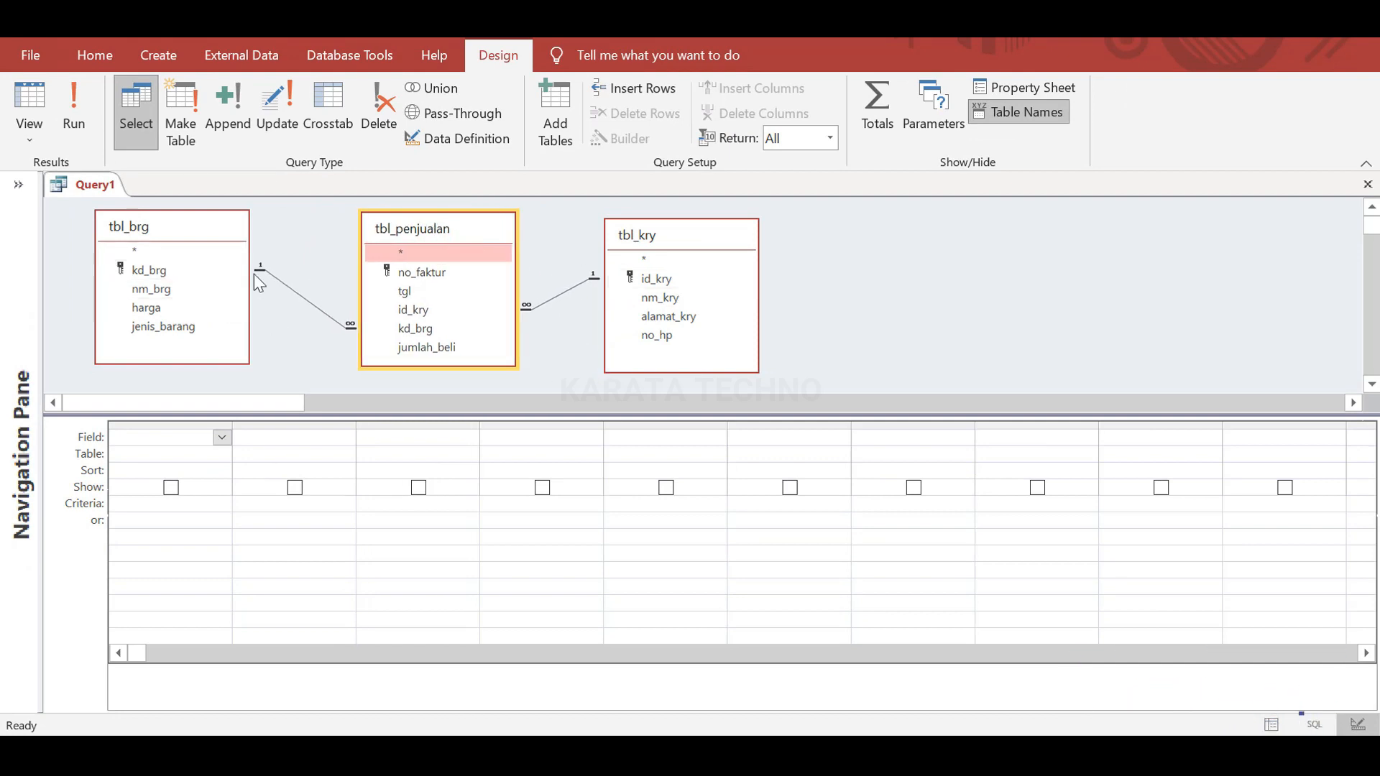
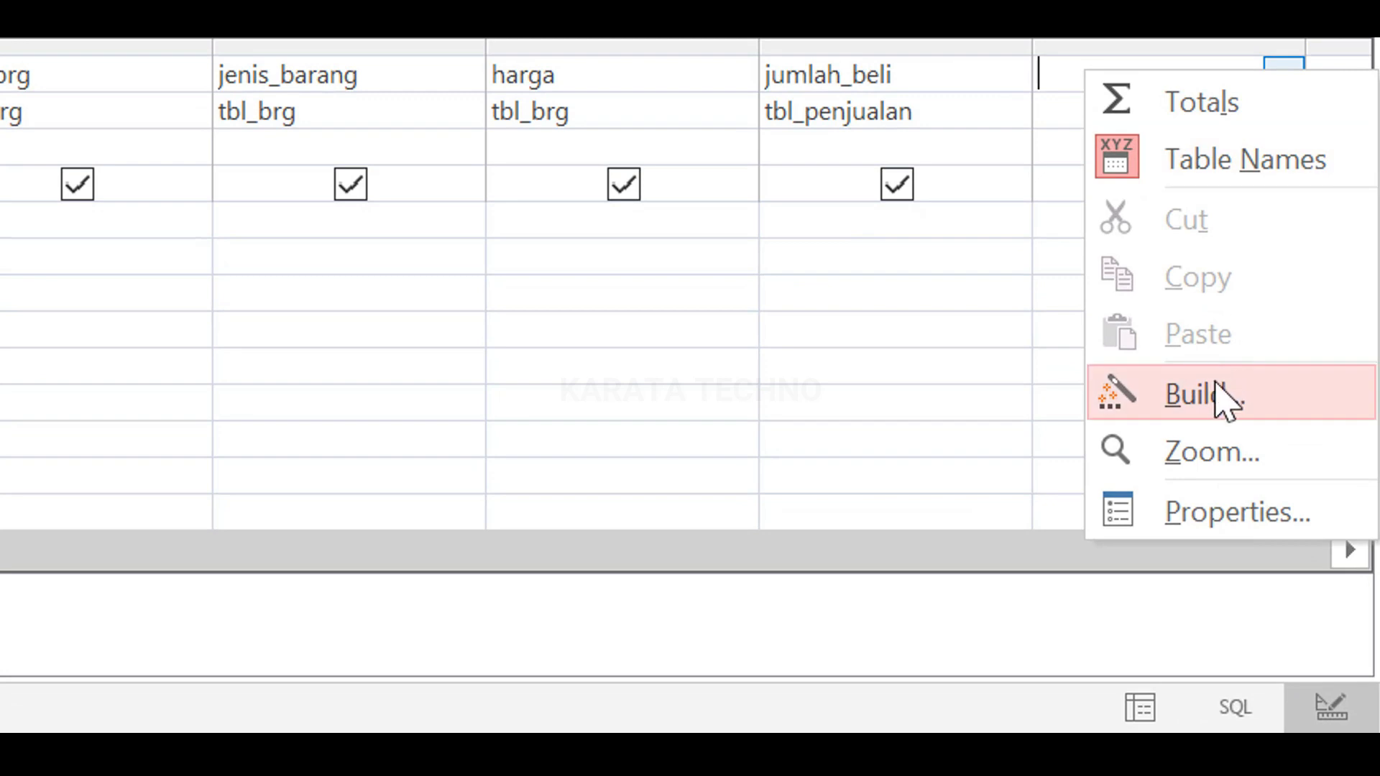
- Build a calculated field in the empty column after jumlah_beli with the expression Subtotal : harga * jumlah_beli
{"action": "key", "text": "Escape"}
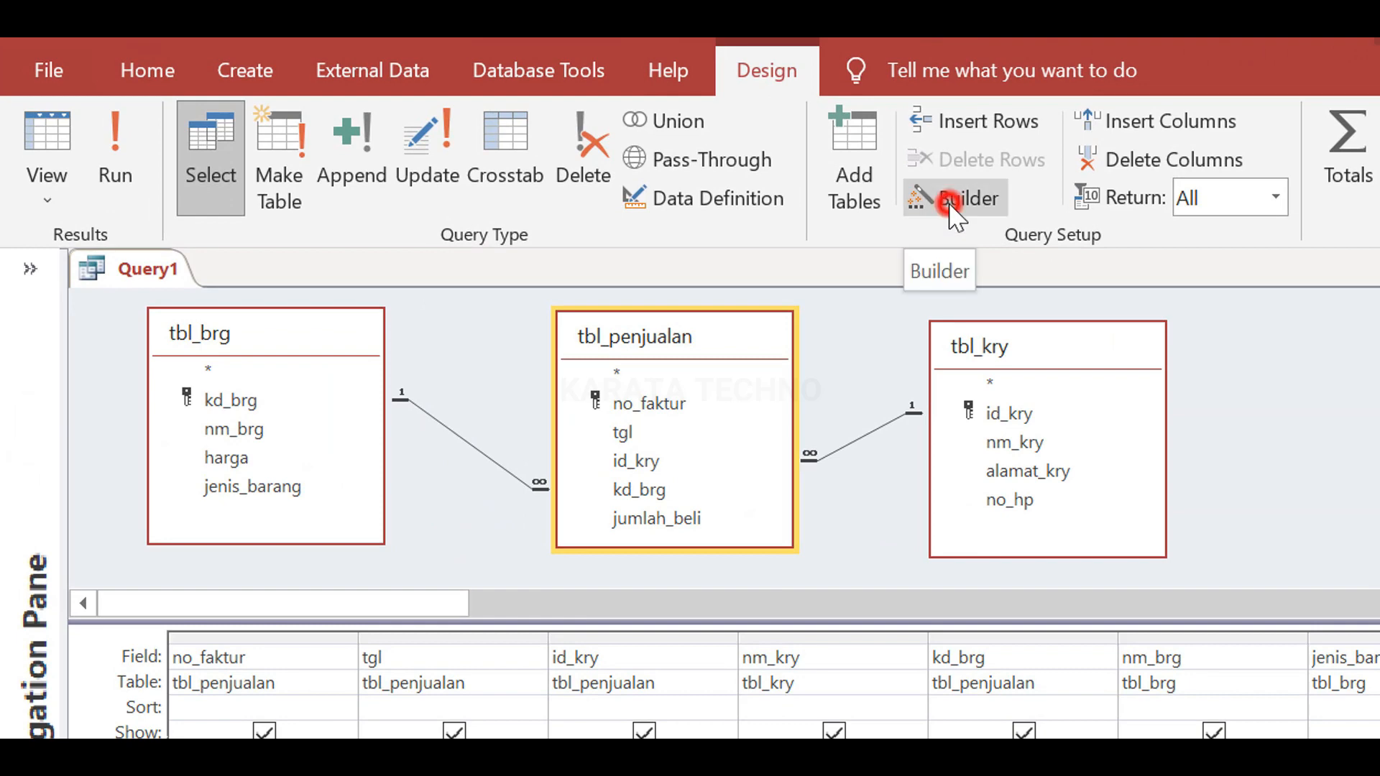
{"action": "left_click", "coordinate": [957, 210]}
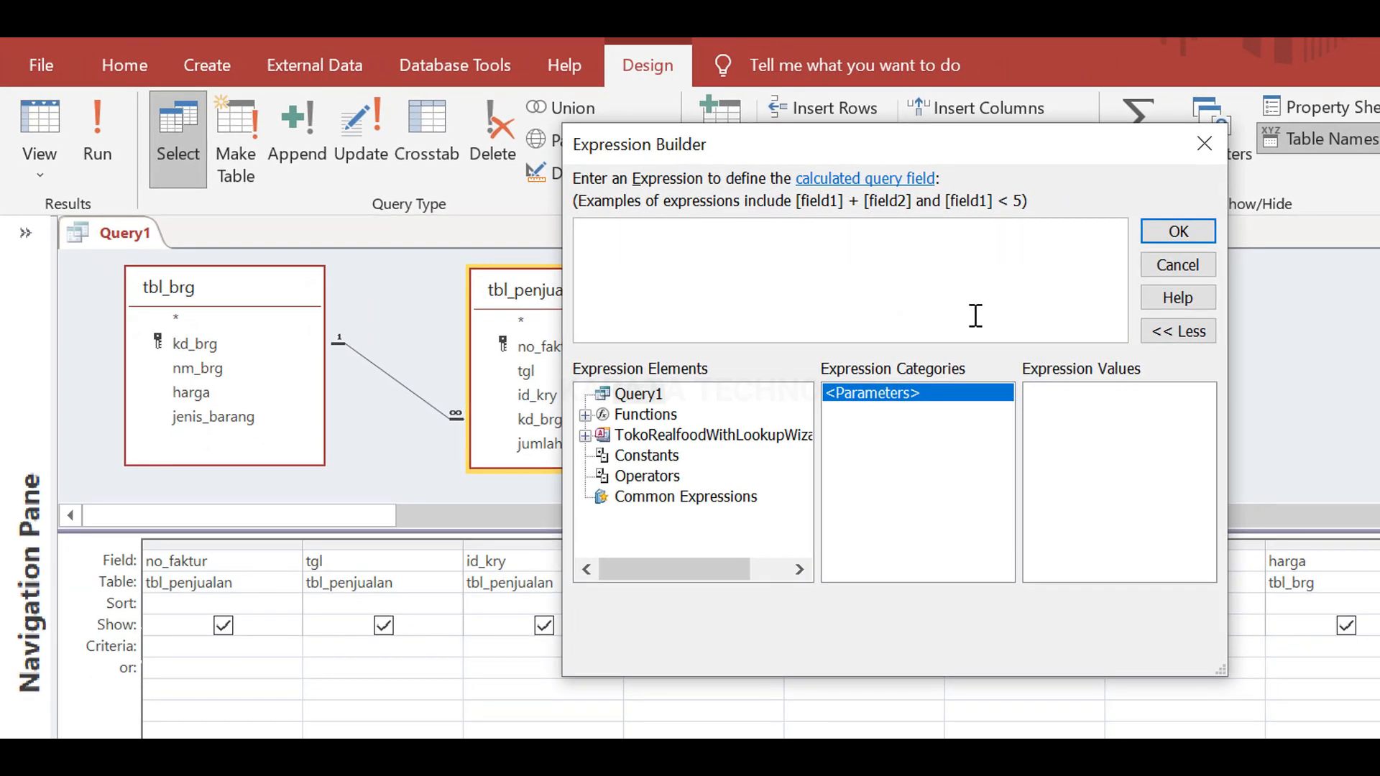
{"action": "type", "text": "Subtota"}
{"action": "type", "text": "l :"}
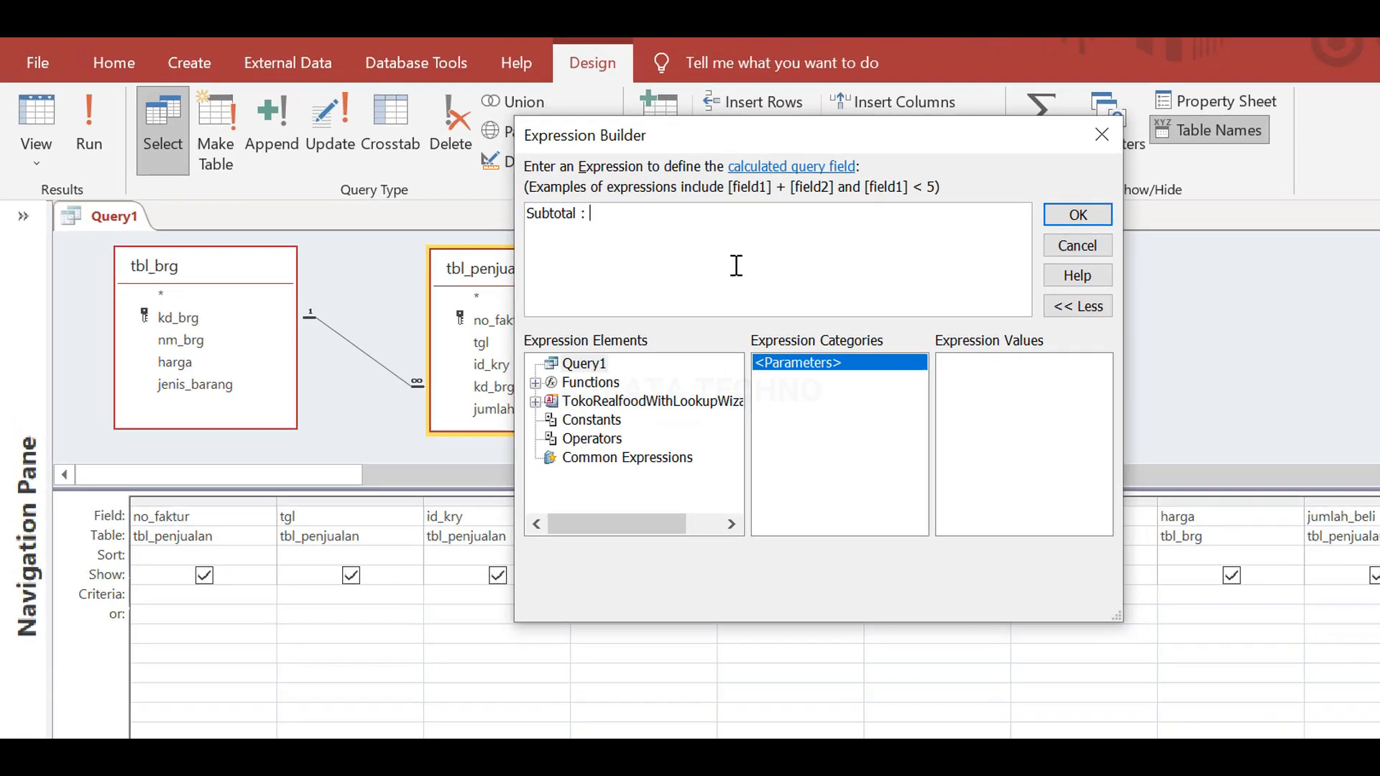
{"action": "type", "text": "harga"}
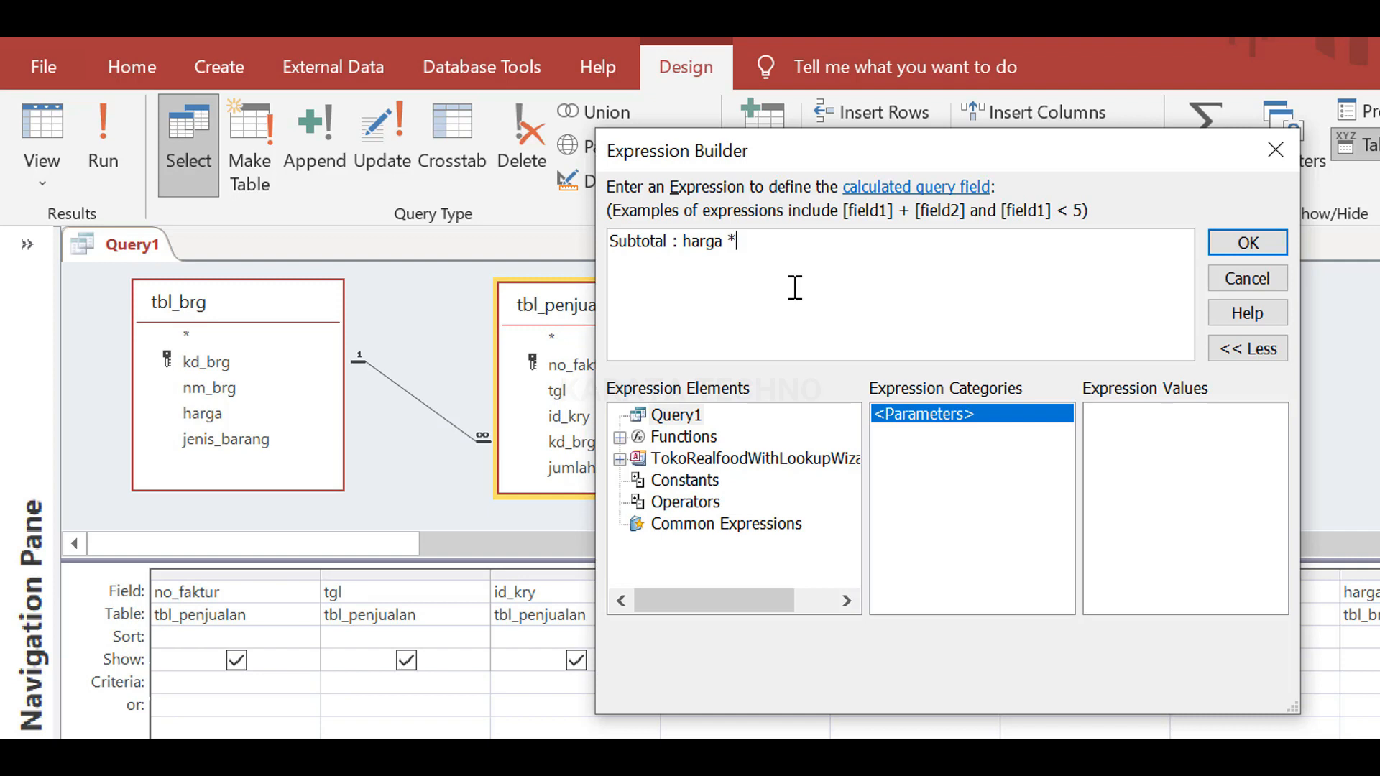
{"action": "type", "text": "* ju,m"}
{"action": "key", "text": "BackSpace"}
{"action": "key", "text": "BackSpace"}
{"action": "type", "text": "mlah_beli"}
{"action": "left_click", "coordinate": [1248, 243]}
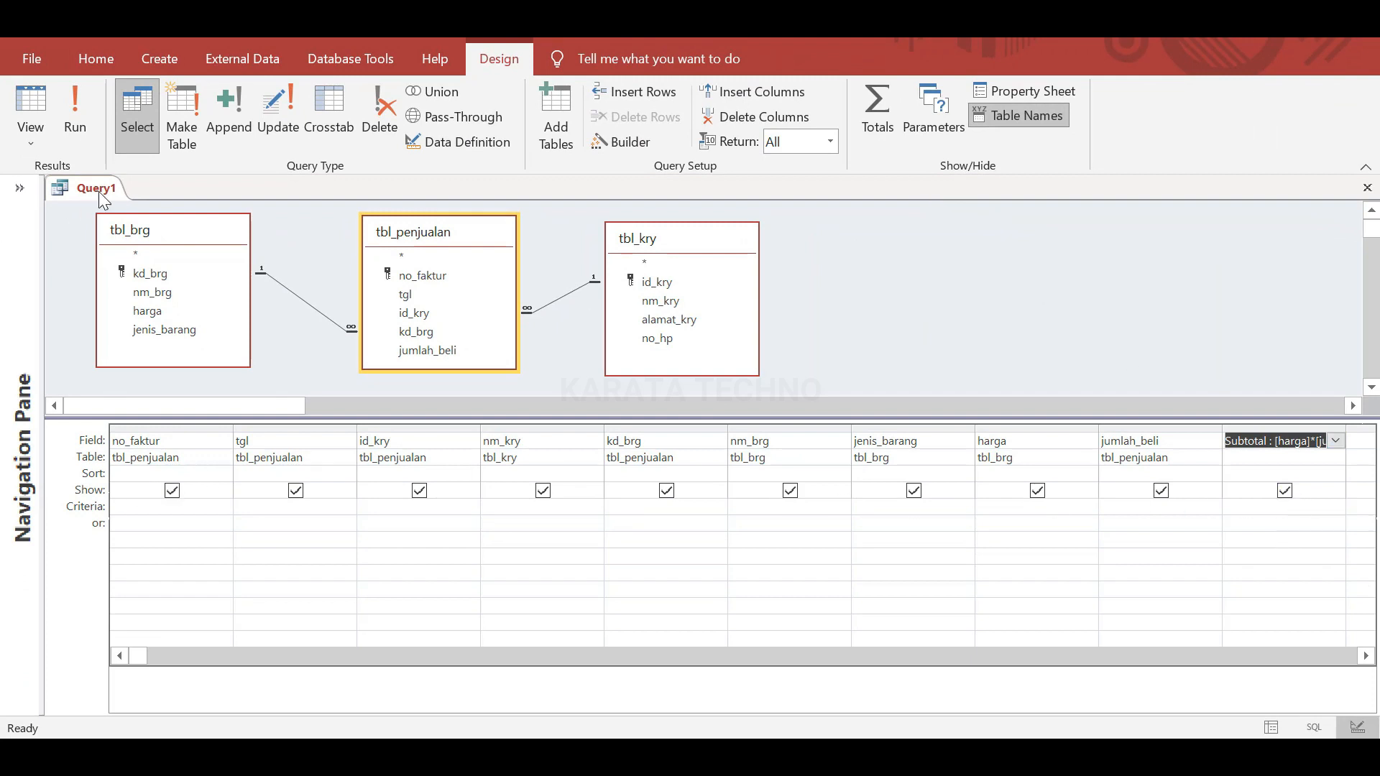
- Run the query and save it under the name QueryPenjualan
{"action": "left_click", "coordinate": [79, 97]}
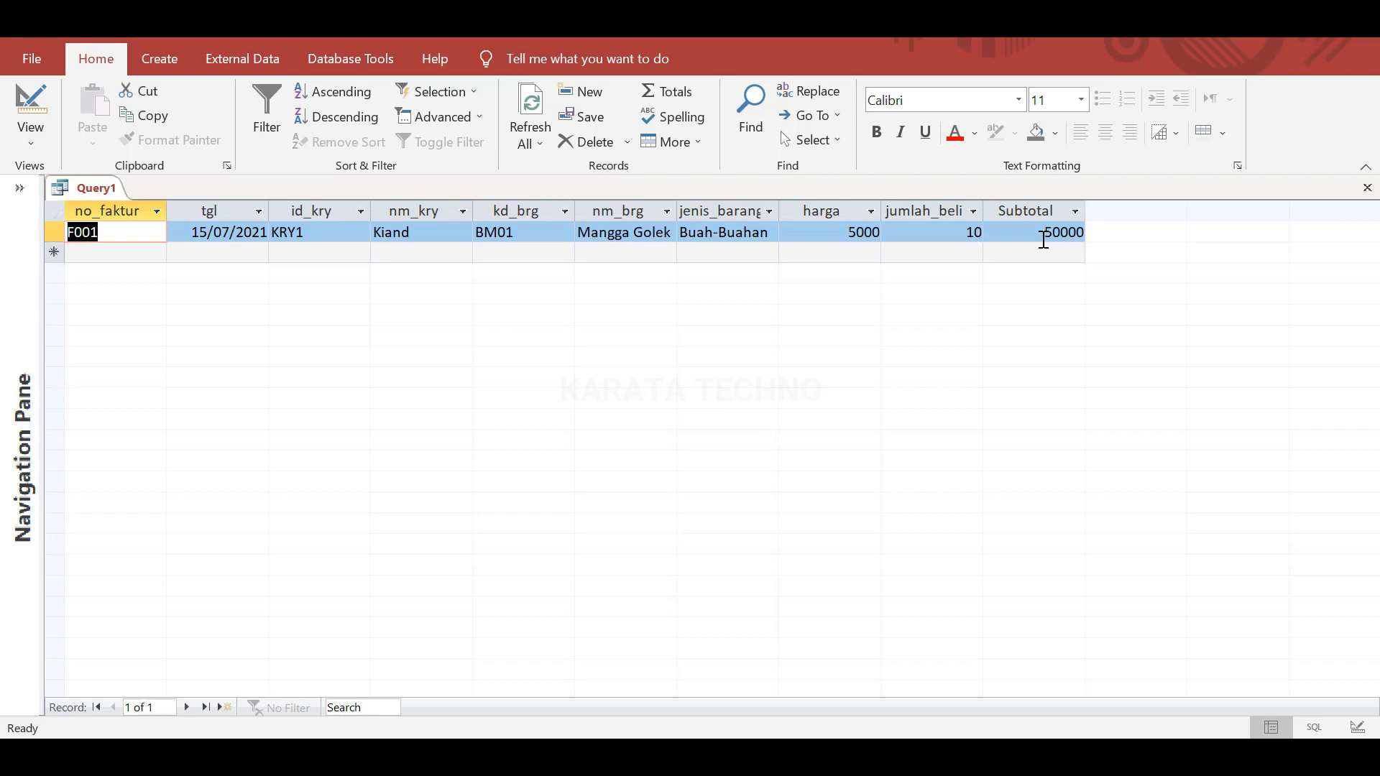
{"action": "key", "text": "ctrl+s"}
{"action": "key", "text": "End"}
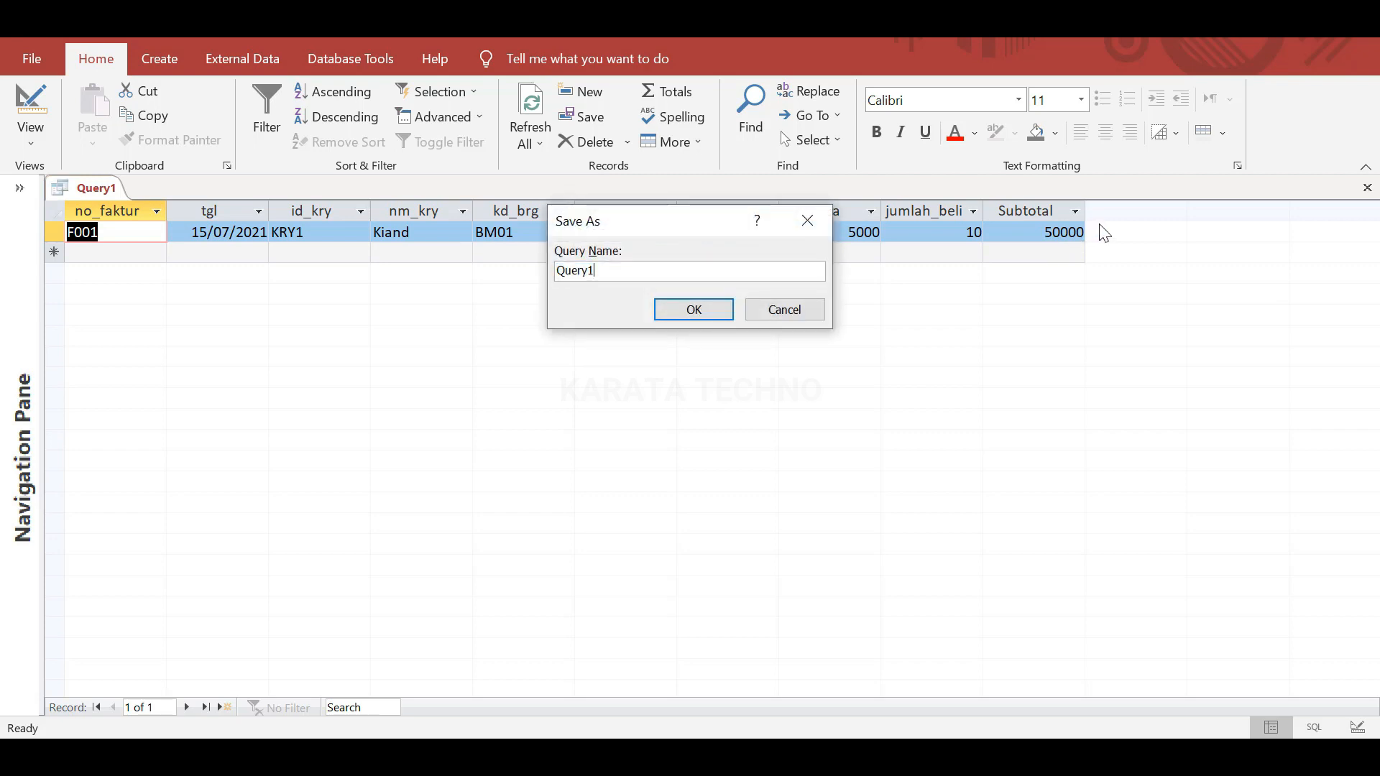
{"action": "type", "text": "Penjualan"}
{"action": "key", "text": "Return"}
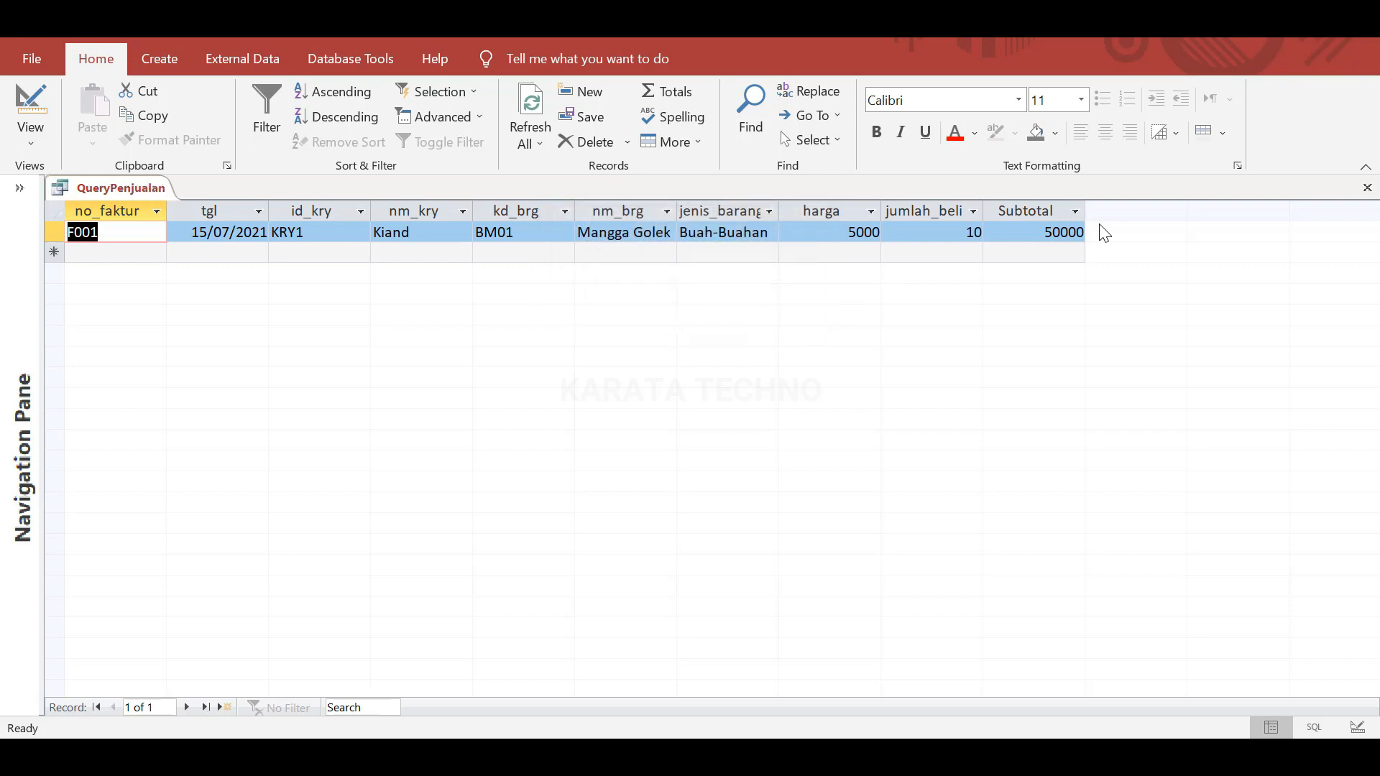
- Start a new sales record with no_faktur F002, date 15/07/2021 and employee ID KRY1
{"action": "left_click", "coordinate": [105, 256]}
{"action": "type", "text": "F002"}
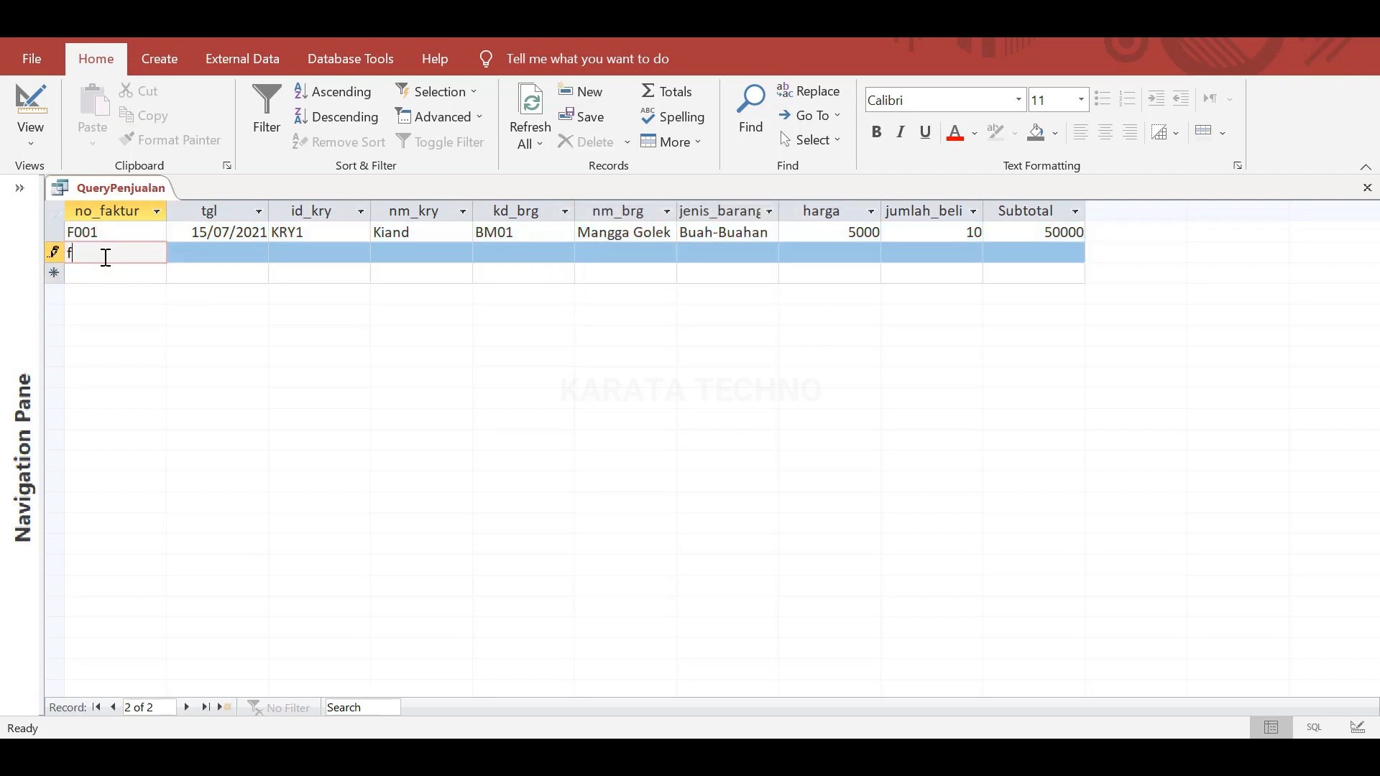
{"action": "key", "text": "Tab"}
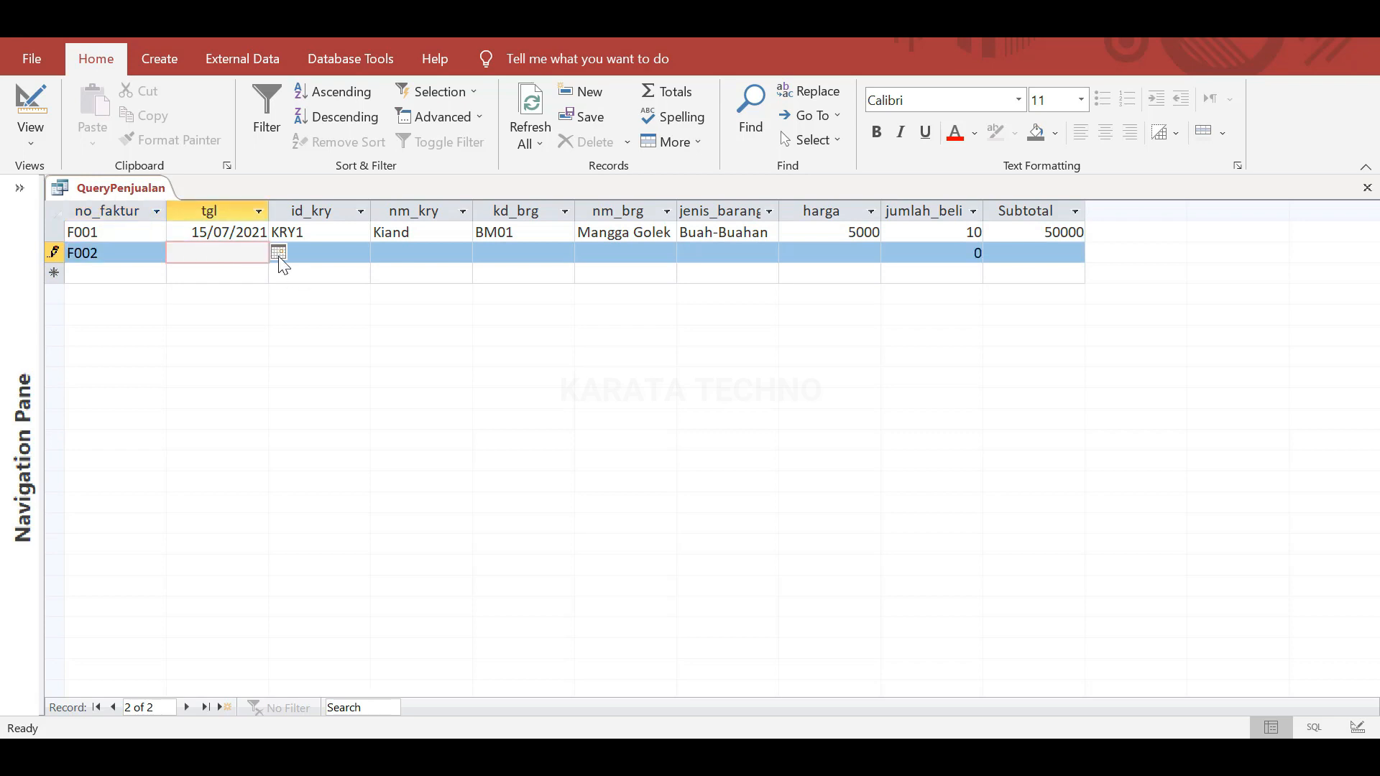
{"action": "left_click", "coordinate": [279, 254]}
{"action": "left_click", "coordinate": [205, 427]}
{"action": "left_click", "coordinate": [327, 254]}
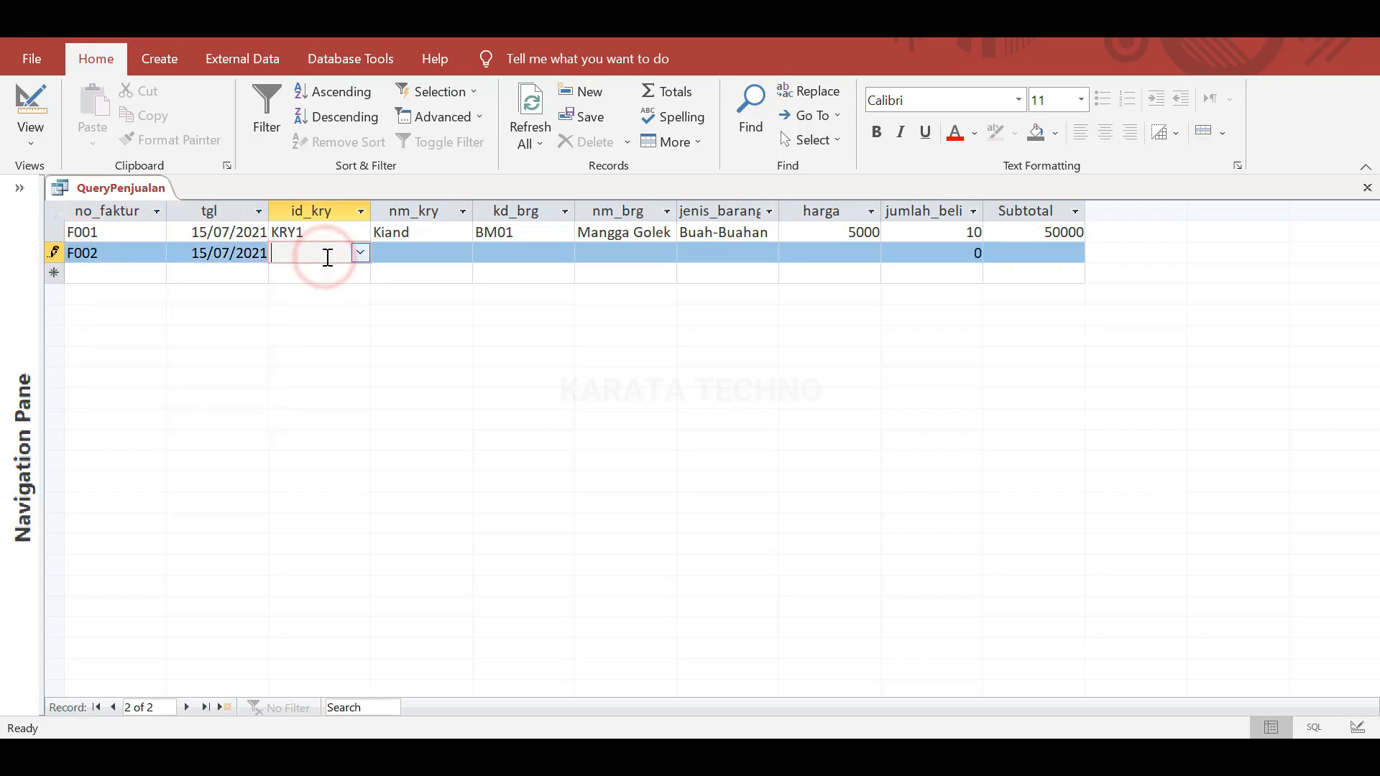
{"action": "left_click", "coordinate": [360, 254]}
{"action": "left_click", "coordinate": [354, 277]}
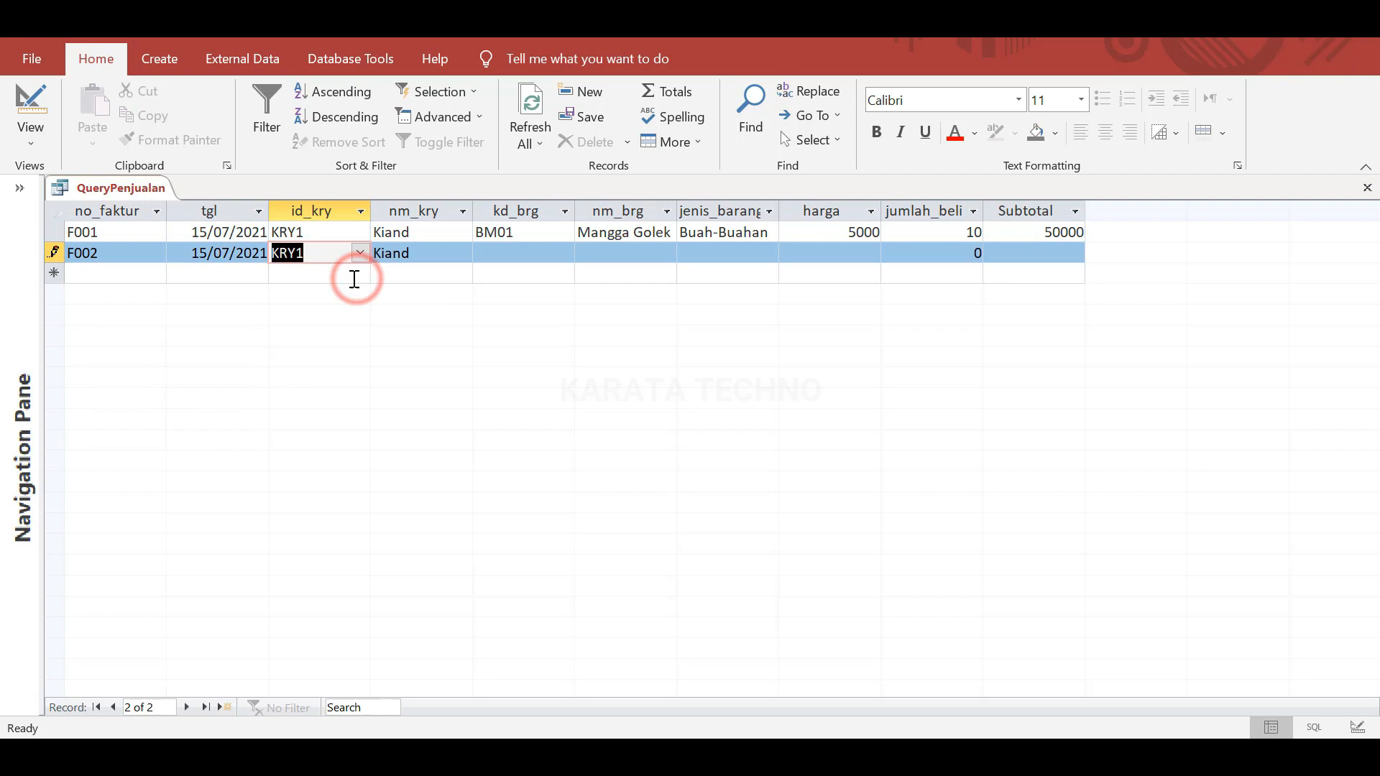
- Choose item code SB01 for record F002 and set its jumlah_beli to 16
{"action": "left_click", "coordinate": [511, 255]}
{"action": "left_click", "coordinate": [566, 254]}
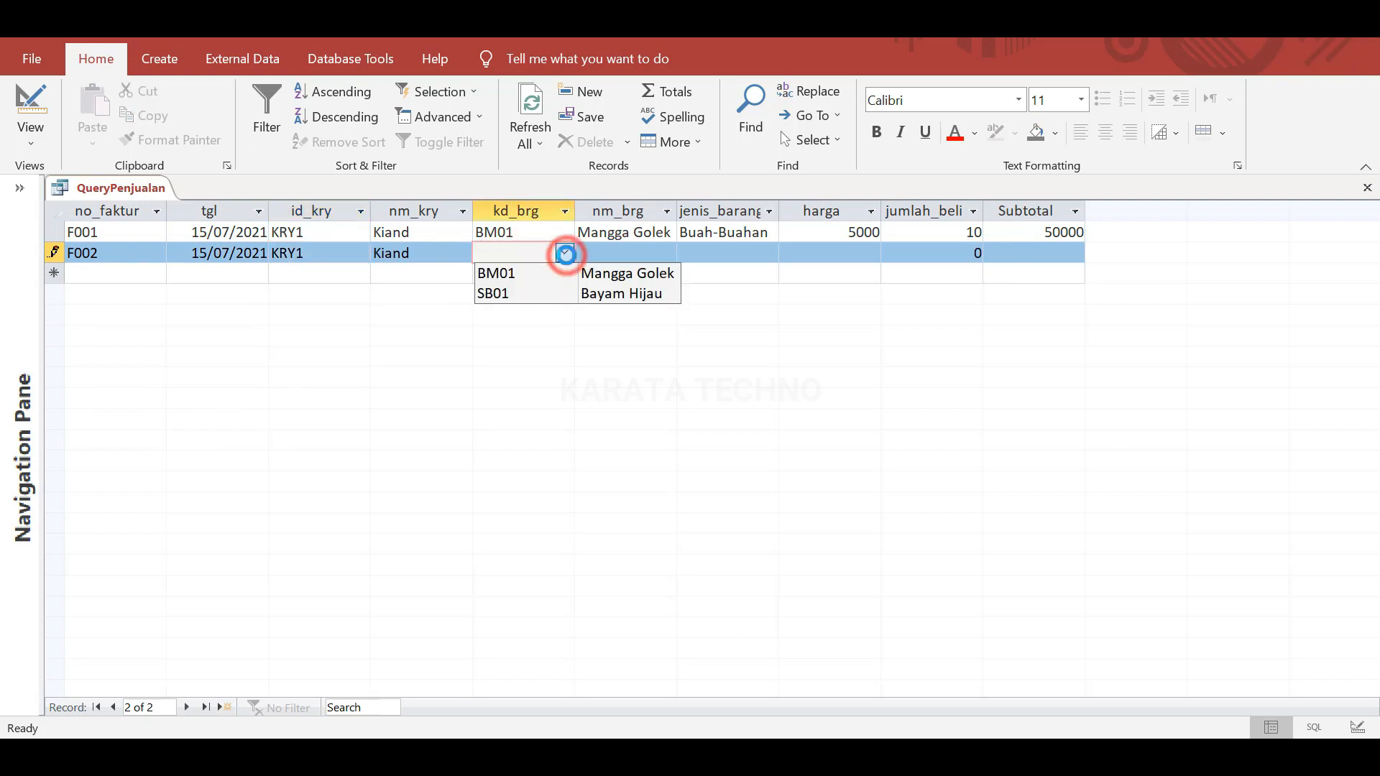
{"action": "left_click", "coordinate": [558, 291]}
{"action": "double_click", "coordinate": [970, 256]}
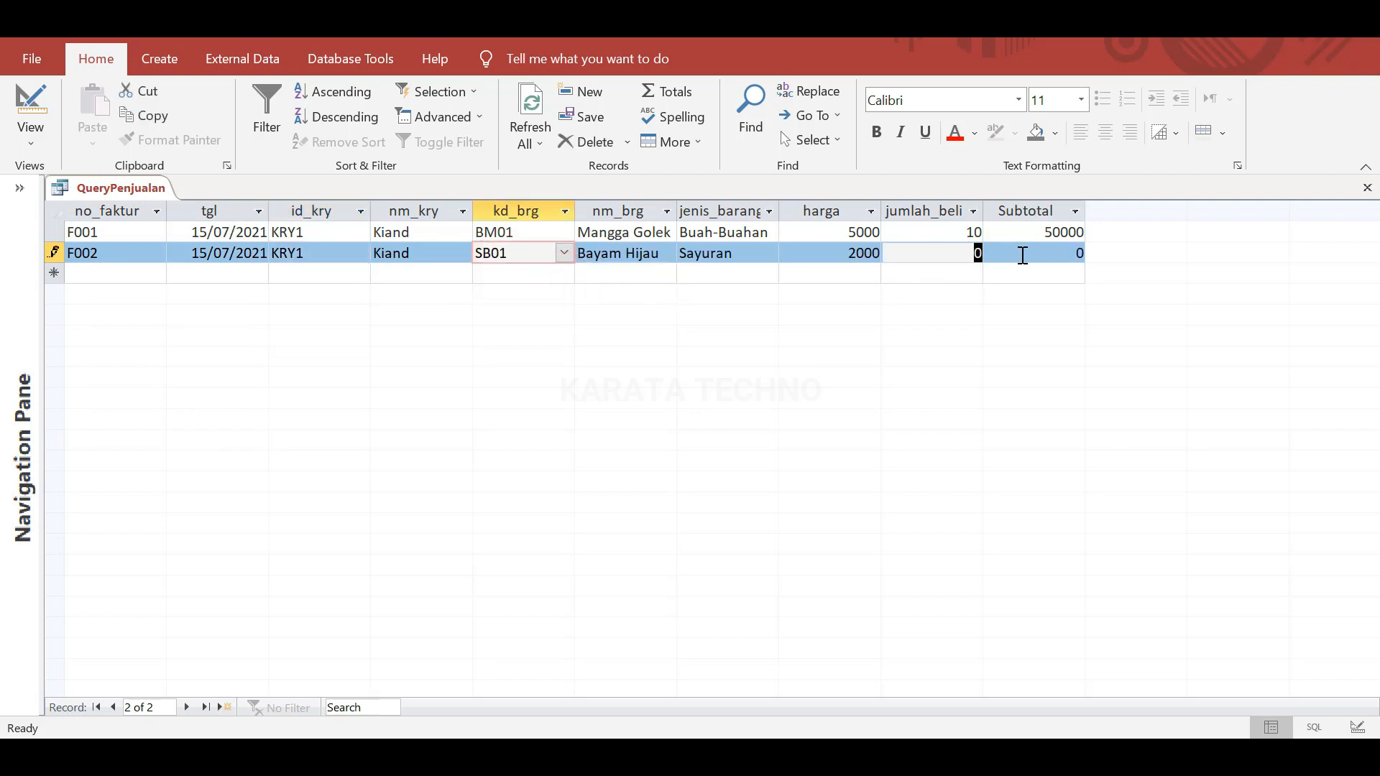
{"action": "type", "text": "16"}
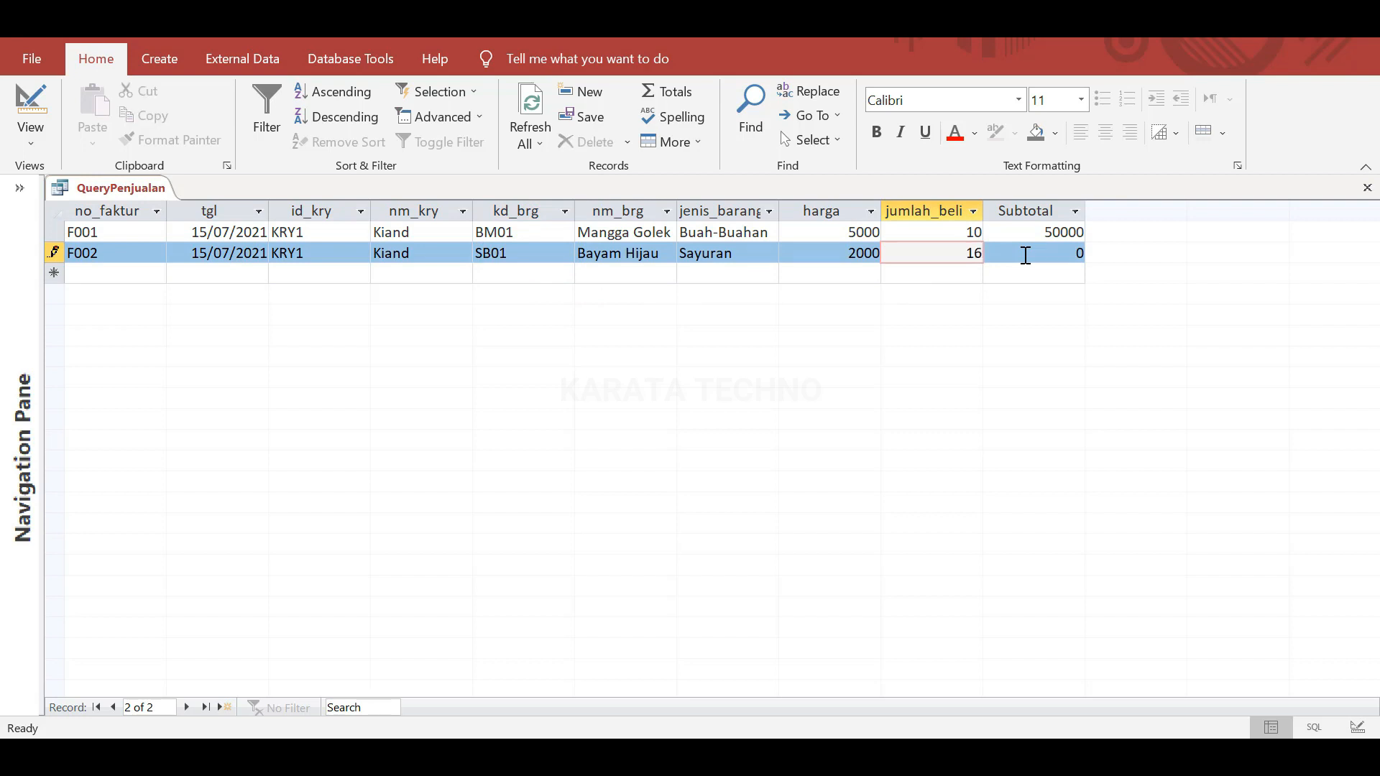
{"action": "key", "text": "Tab"}
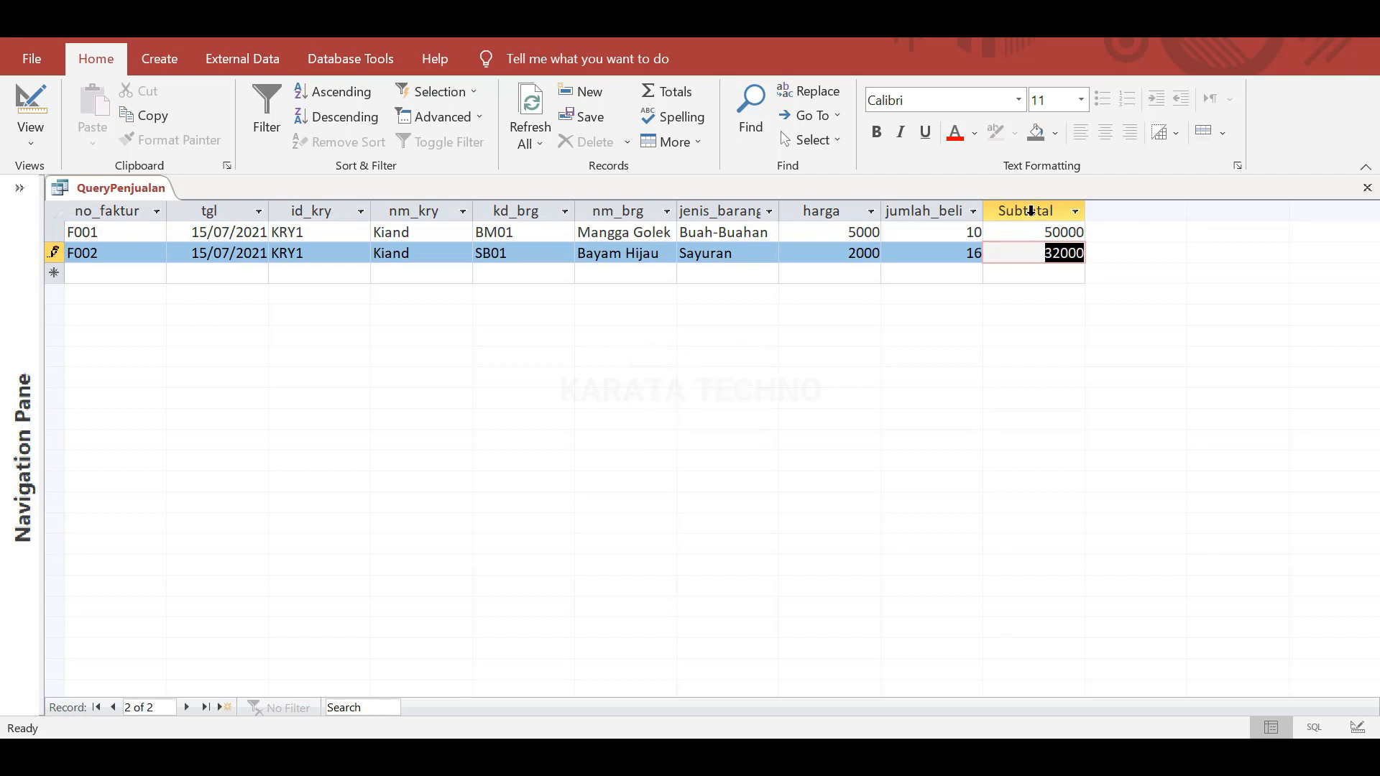
- Return to the query design and start a Diskon calculated field after Subtotal with an IIf function testing [jumlah_beli]>=10
{"action": "left_click", "coordinate": [38, 114]}
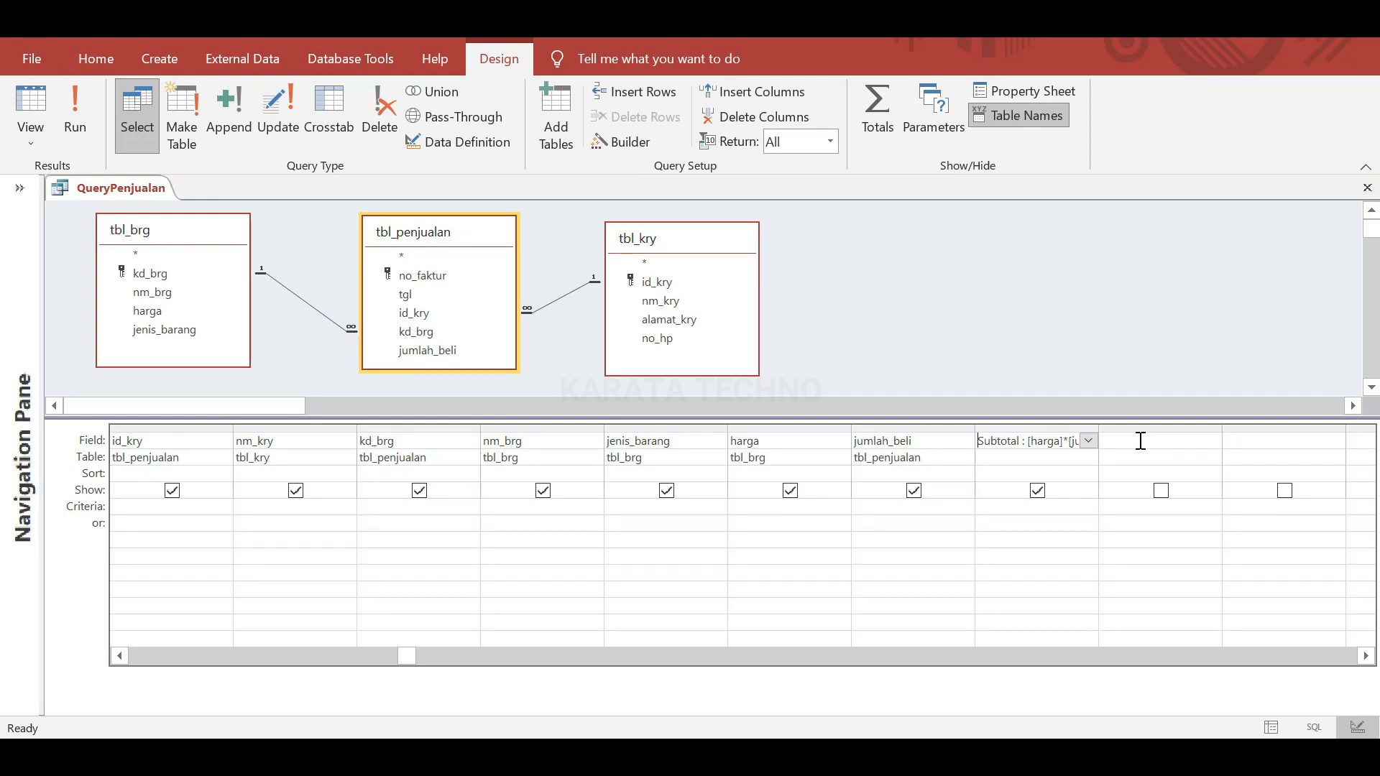
{"action": "left_click", "coordinate": [1138, 442]}
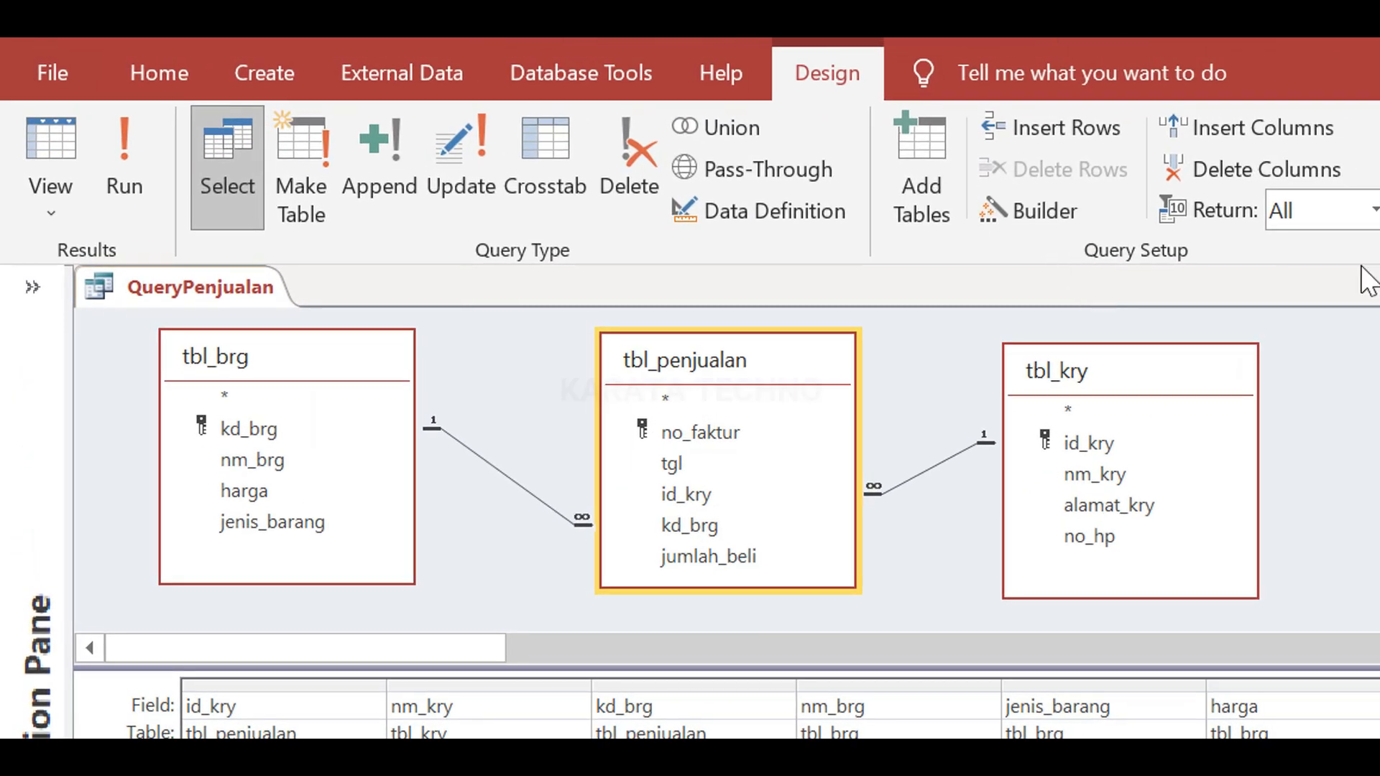
{"action": "left_click", "coordinate": [1035, 211]}
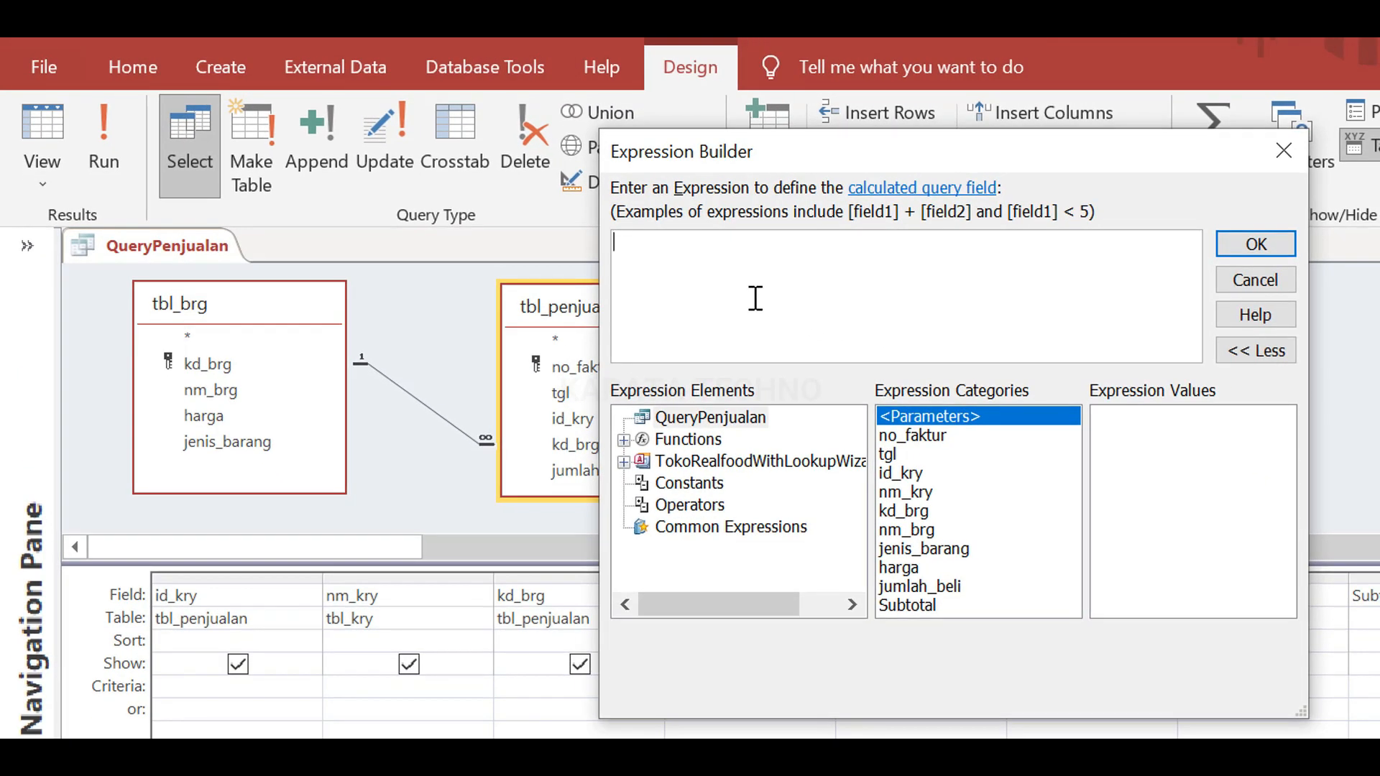
{"action": "type", "text": "Diskon :"}
{"action": "left_click_drag", "start_coordinate": [883, 149], "coordinate": [805, 95]}
{"action": "type", "text": "IIf"}
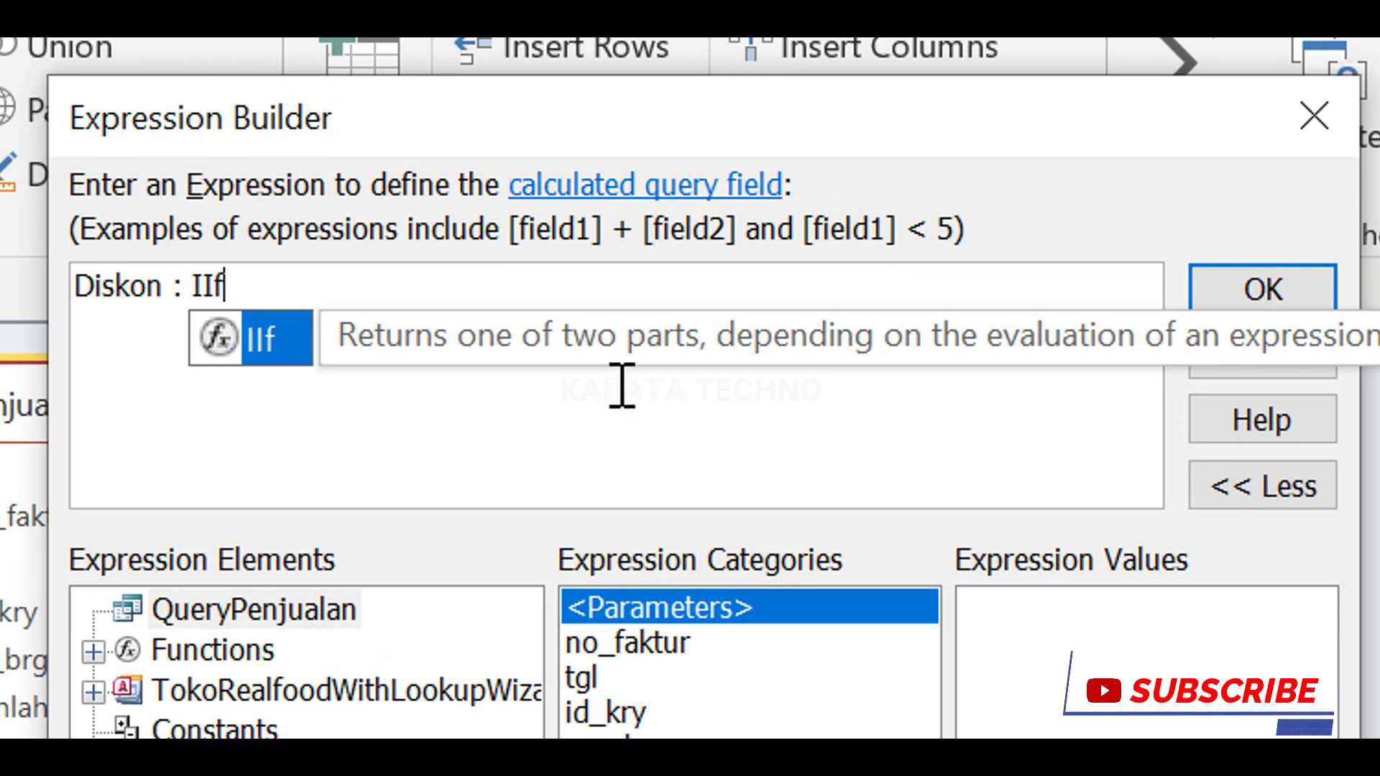
{"action": "type", "text": "("}
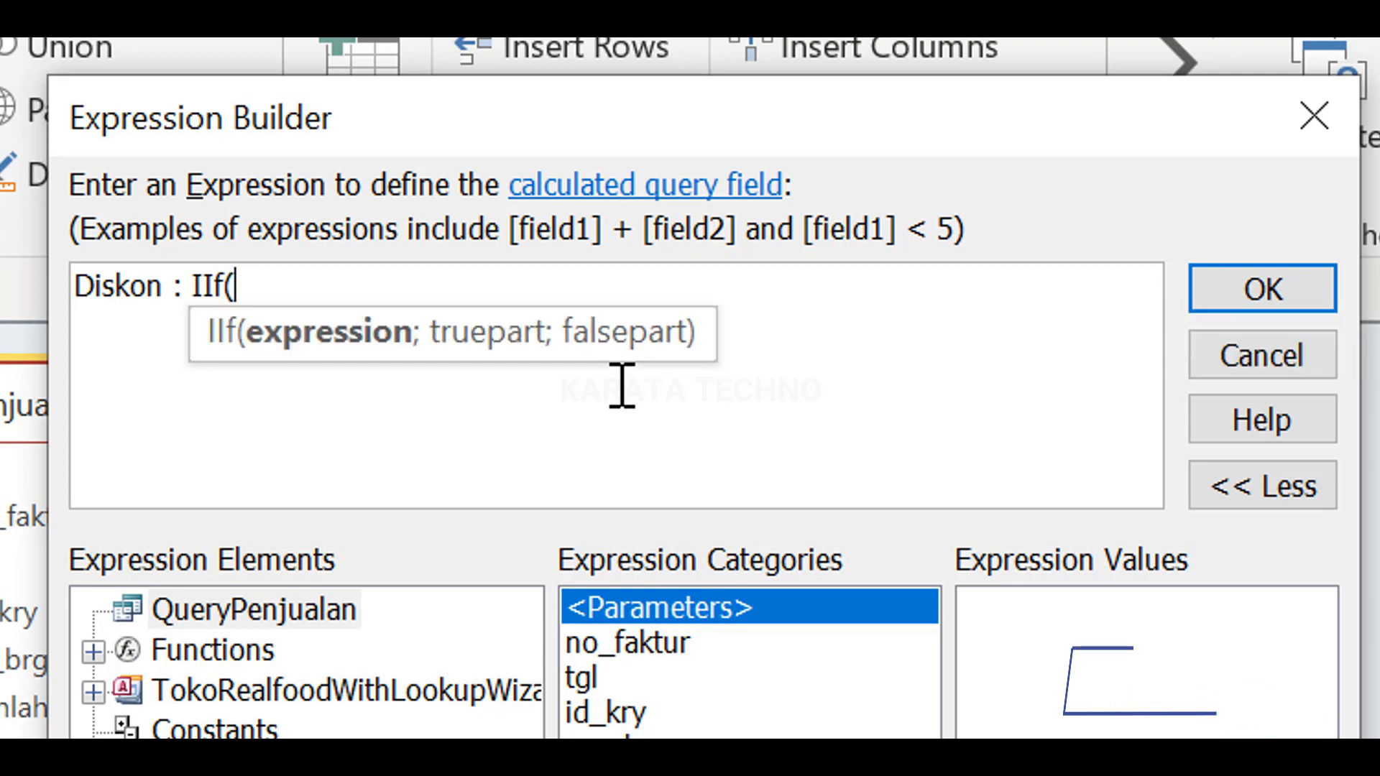
{"action": "type", "text": "[juml"}
{"action": "key", "text": "Tab"}
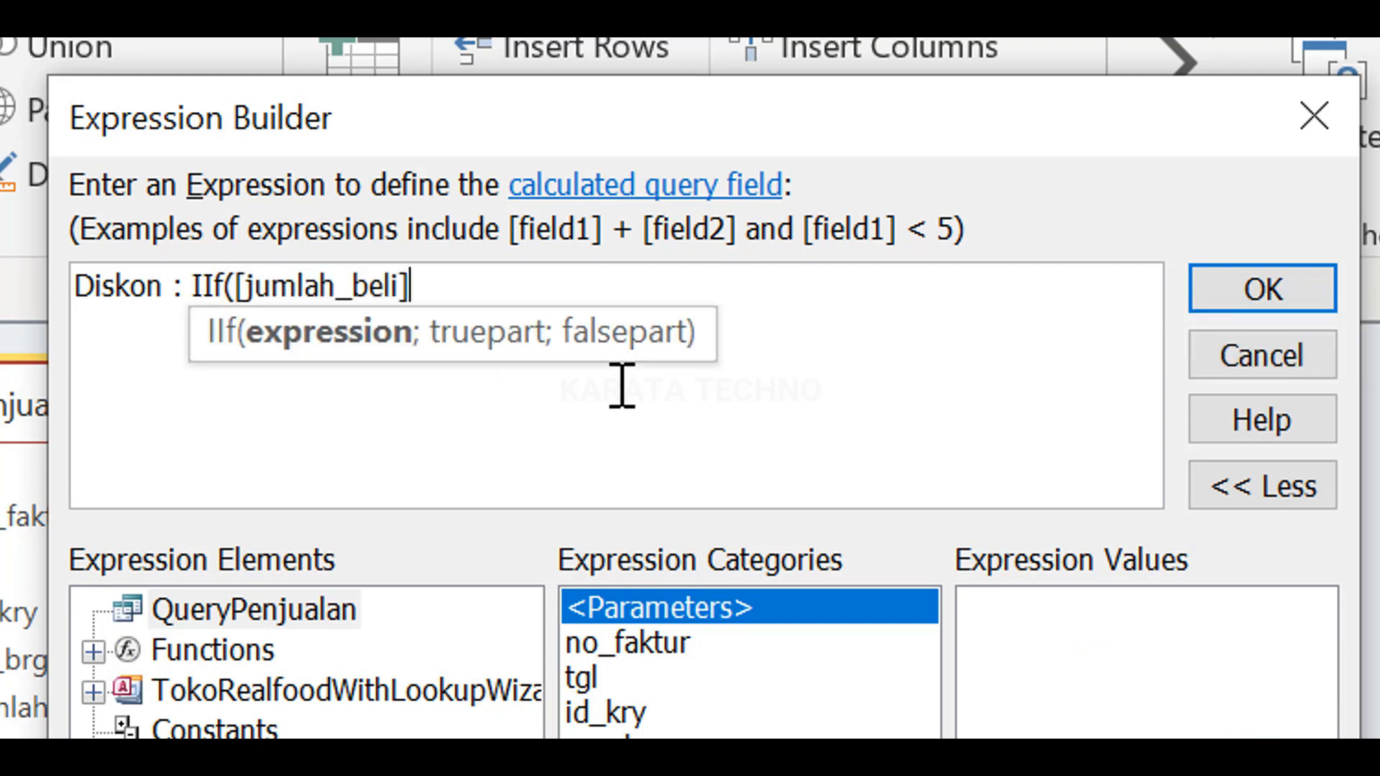
{"action": "type", "text": ">=10;"}
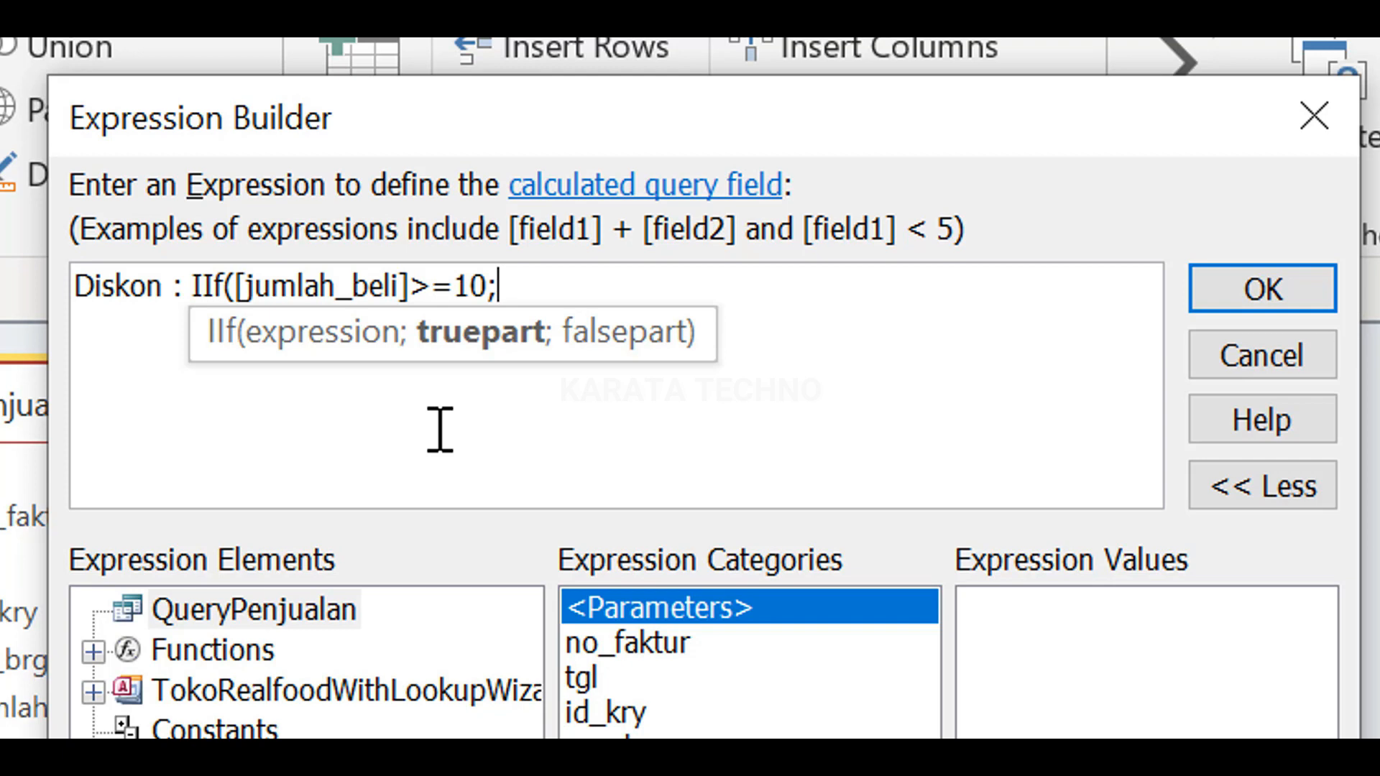
- Complete the Diskon IIf expression with 10000 as the true part and 0 as the false part, and run the query
{"action": "type", "text": "10000"}
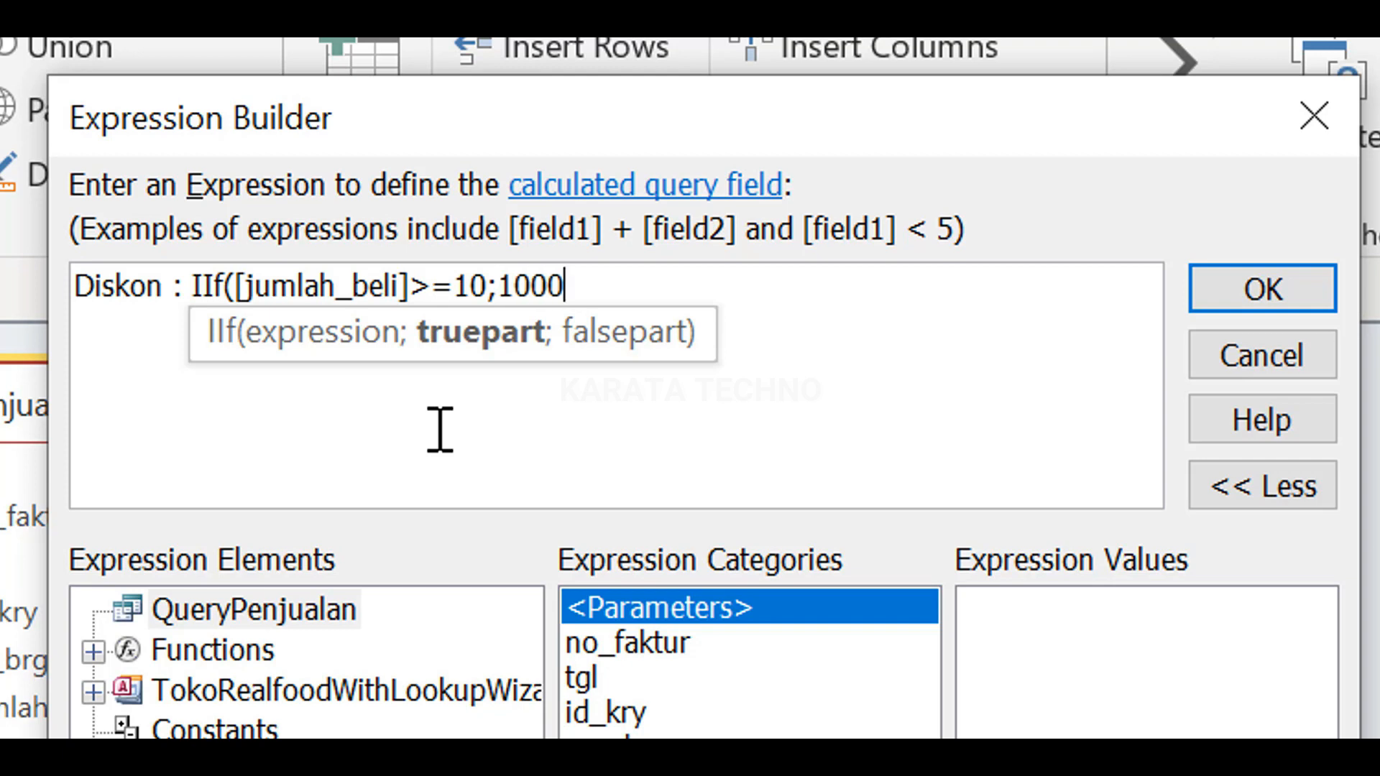
{"action": "type", "text": "0;"}
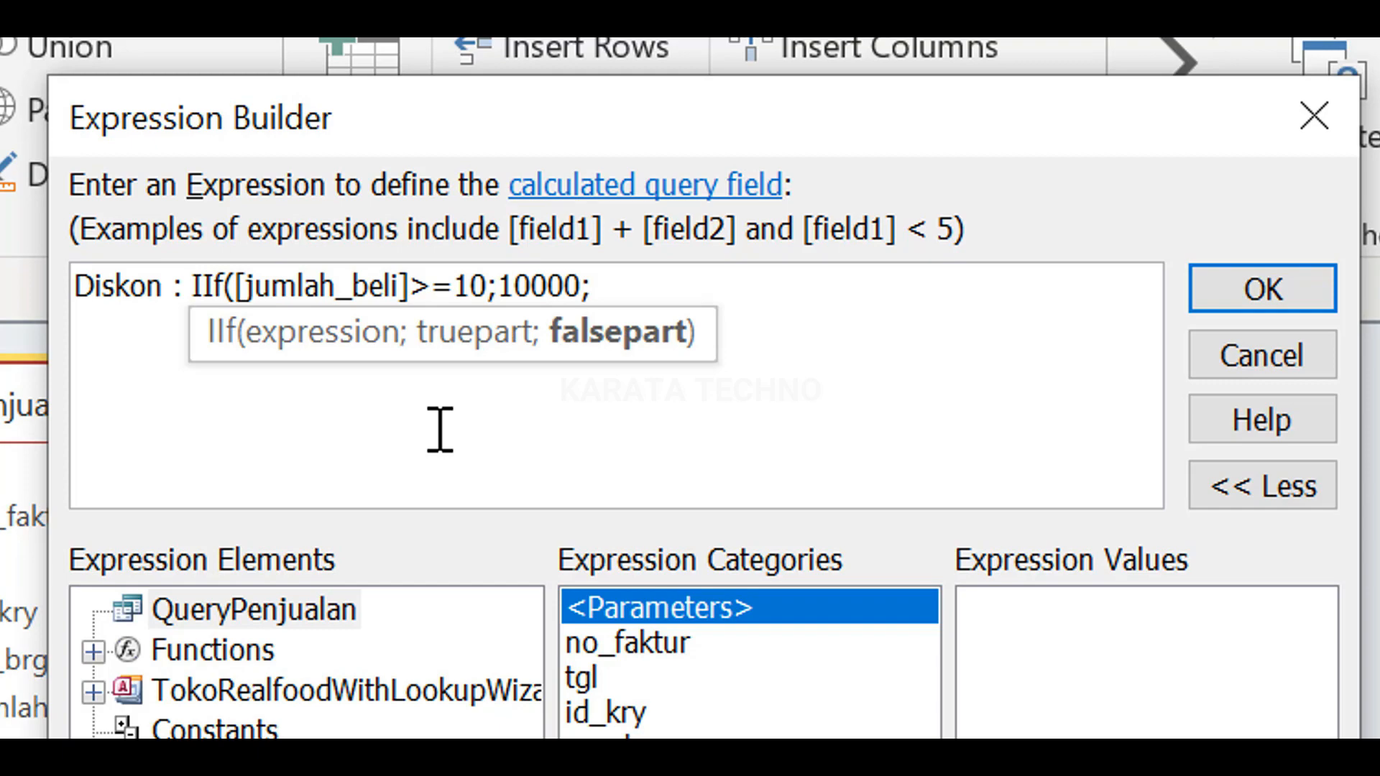
{"action": "type", "text": "0)"}
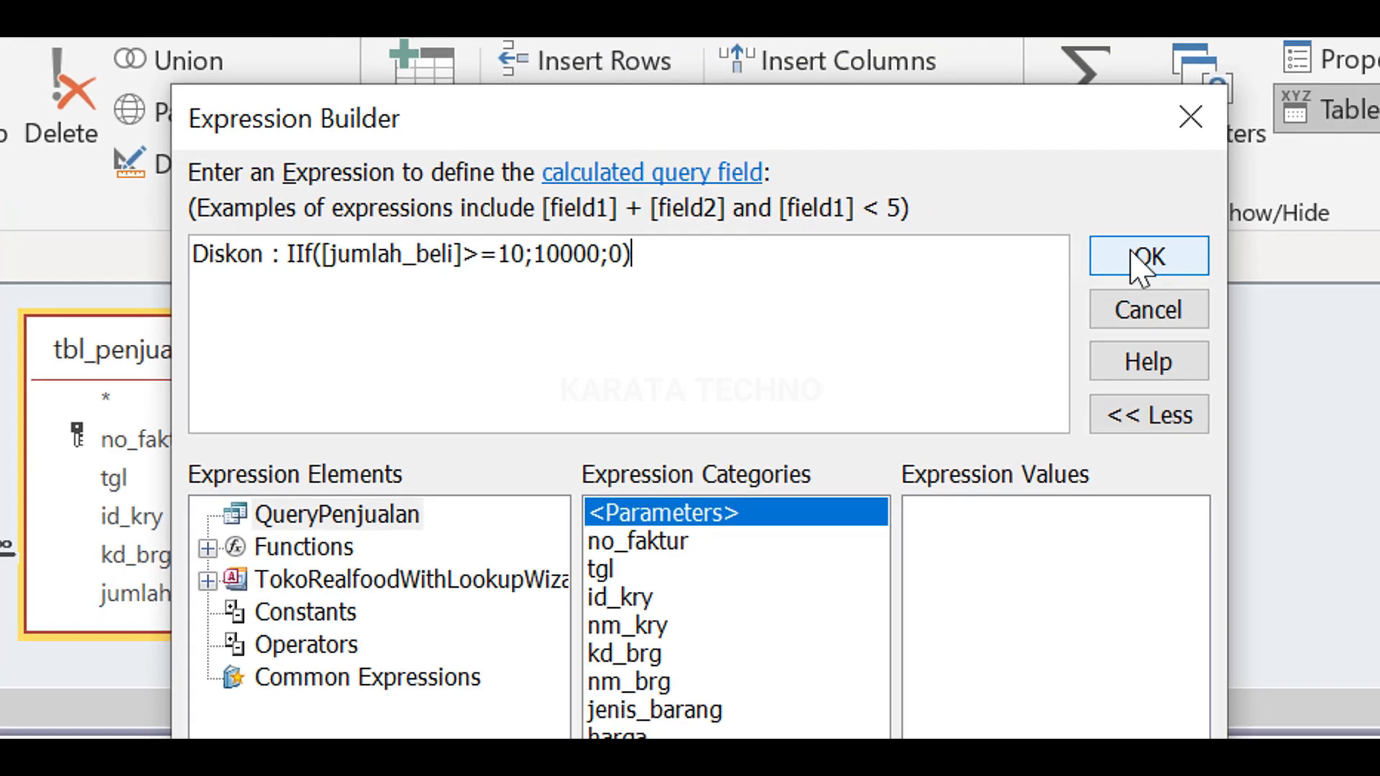
{"action": "left_click", "coordinate": [1254, 287]}
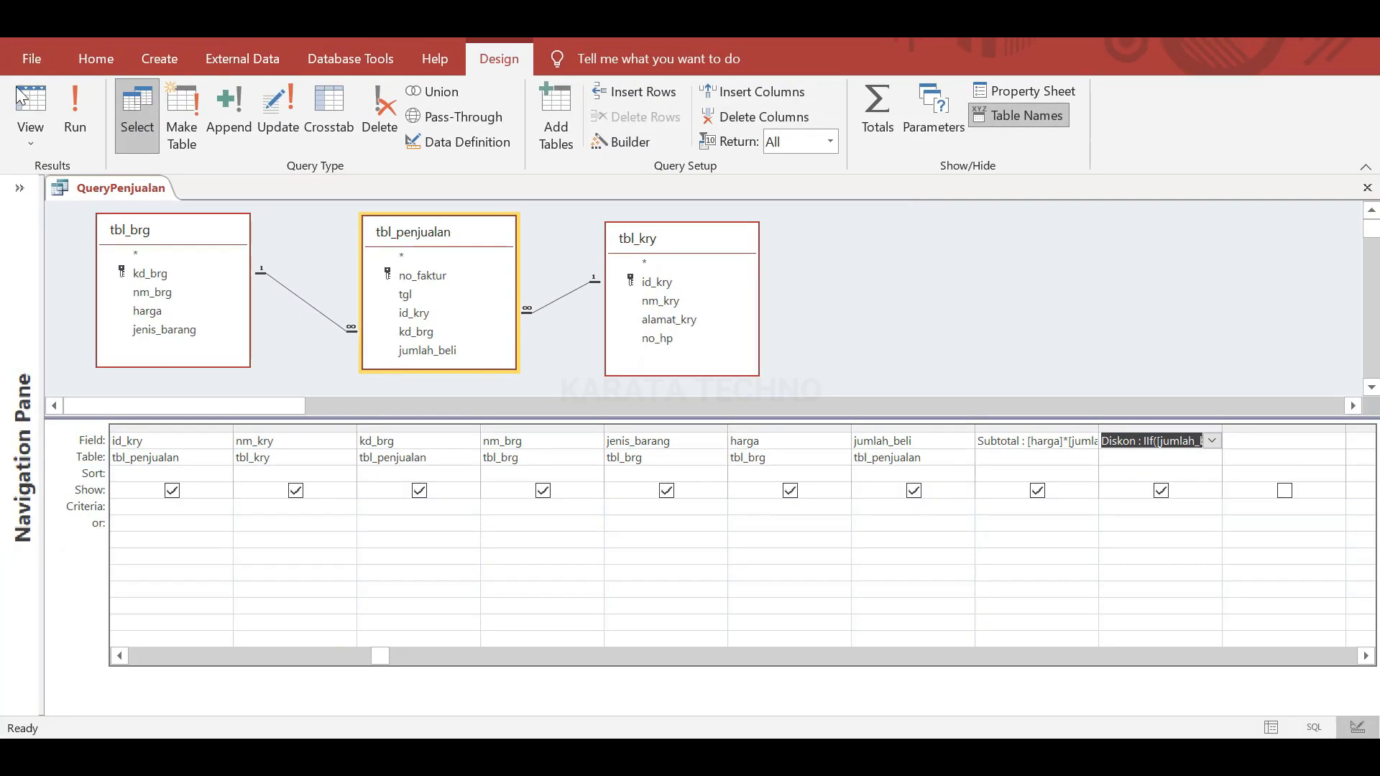
{"action": "left_click", "coordinate": [70, 112]}
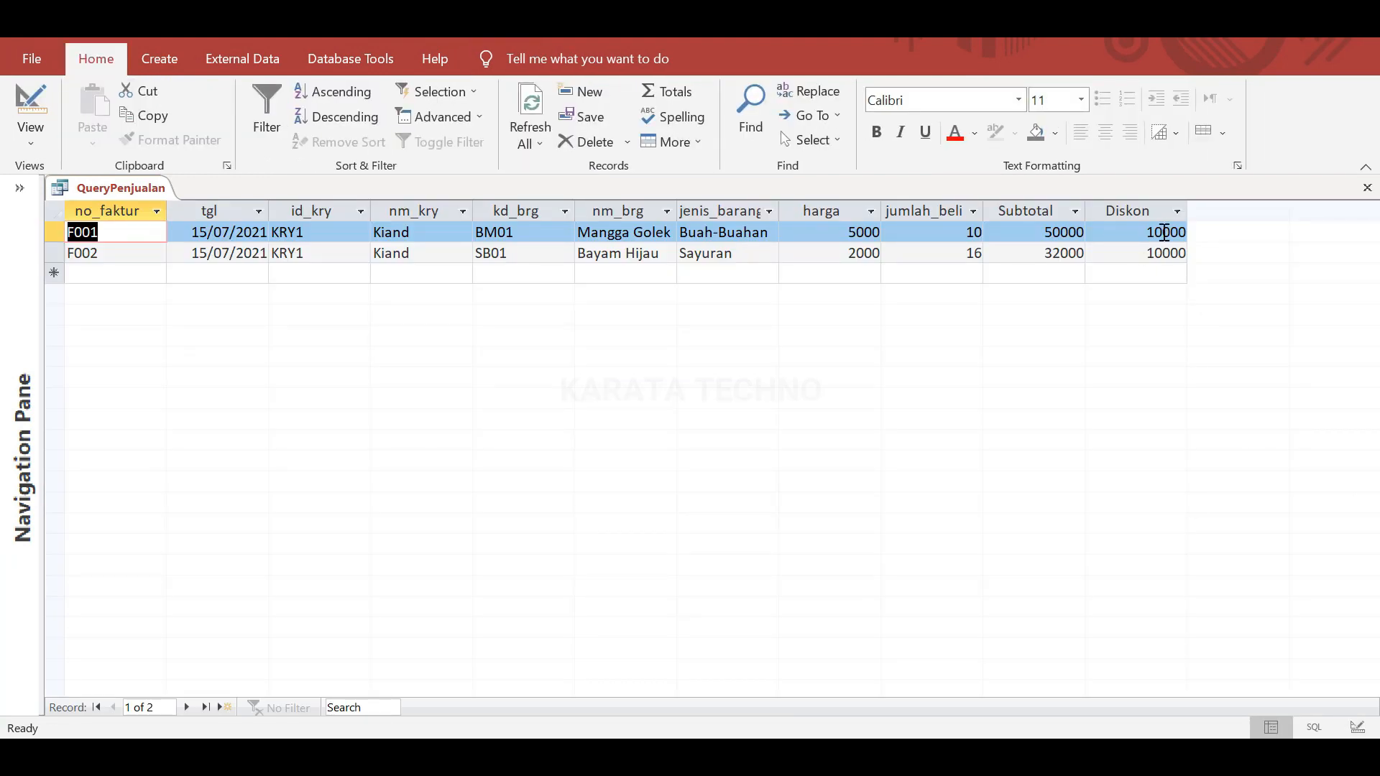
- Add a calculated field after Diskon in the query design with the expression TotalBayar : [Subtotal]-Diskon, and run the query
{"action": "left_click", "coordinate": [30, 108]}
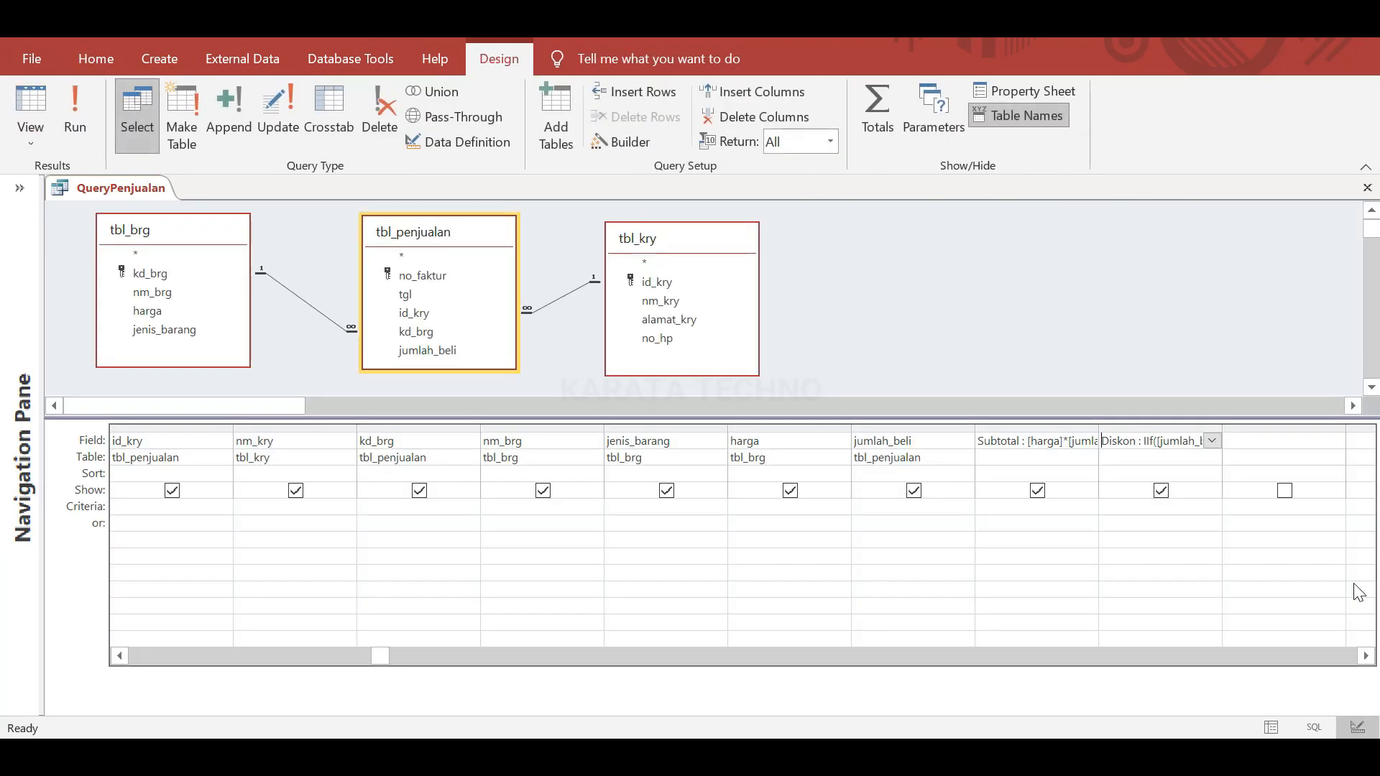
{"action": "left_click", "coordinate": [1254, 441]}
{"action": "left_click", "coordinate": [627, 144]}
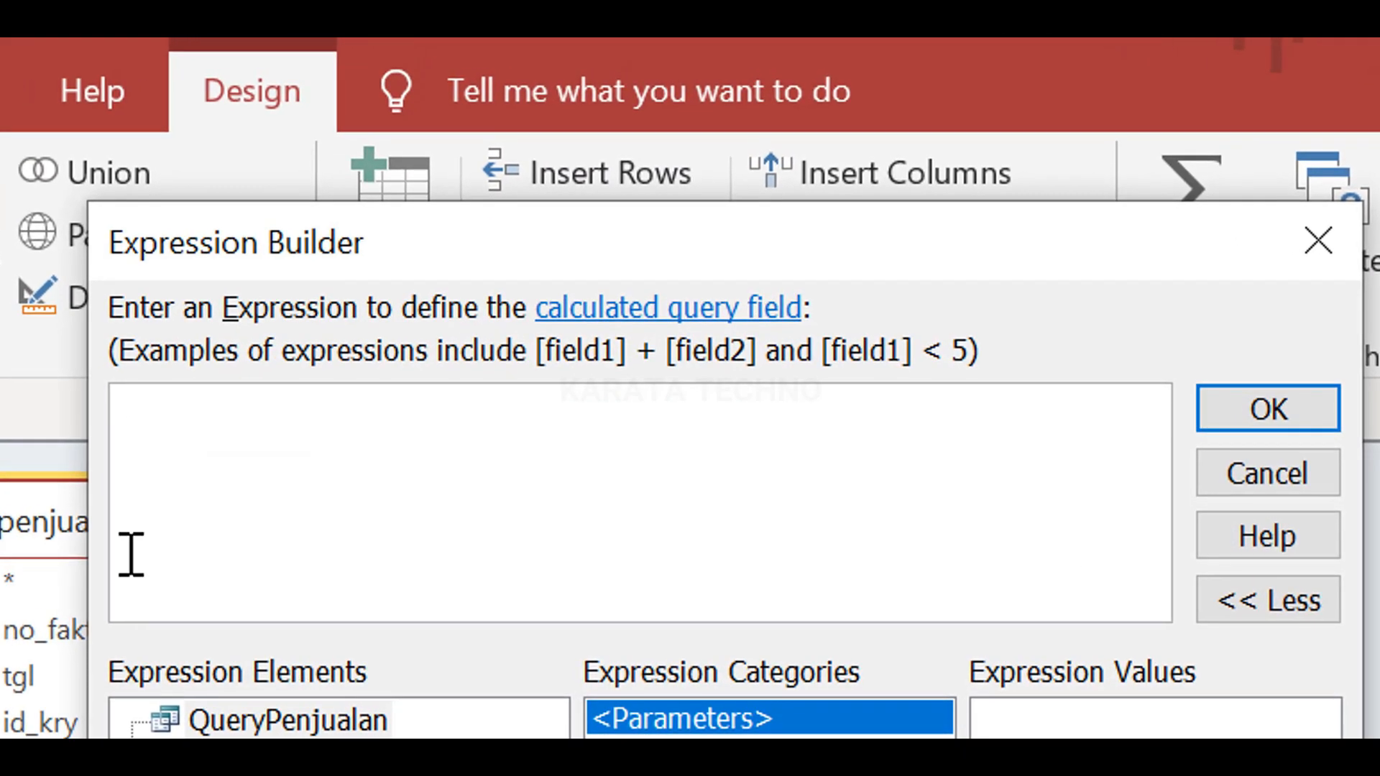
{"action": "type", "text": "Tot"}
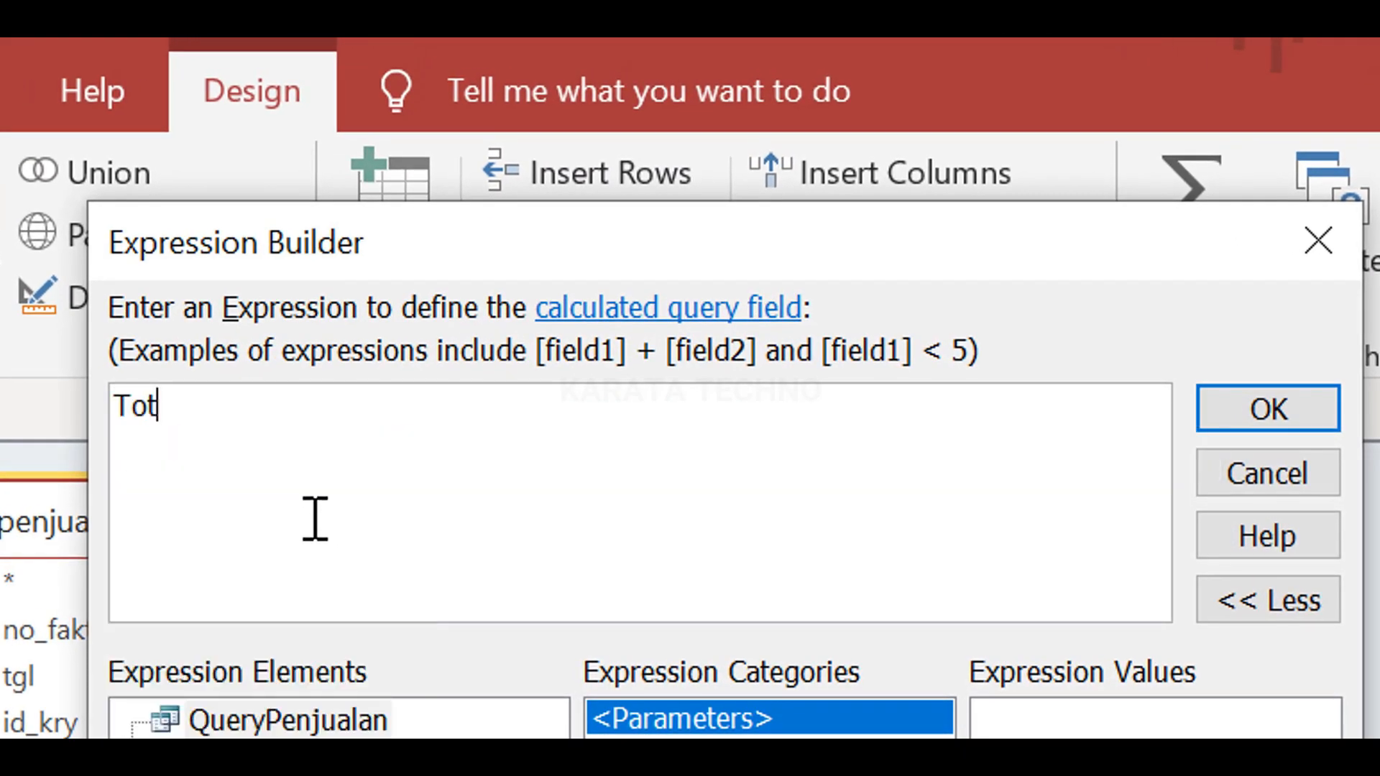
{"action": "type", "text": "alBayar "}
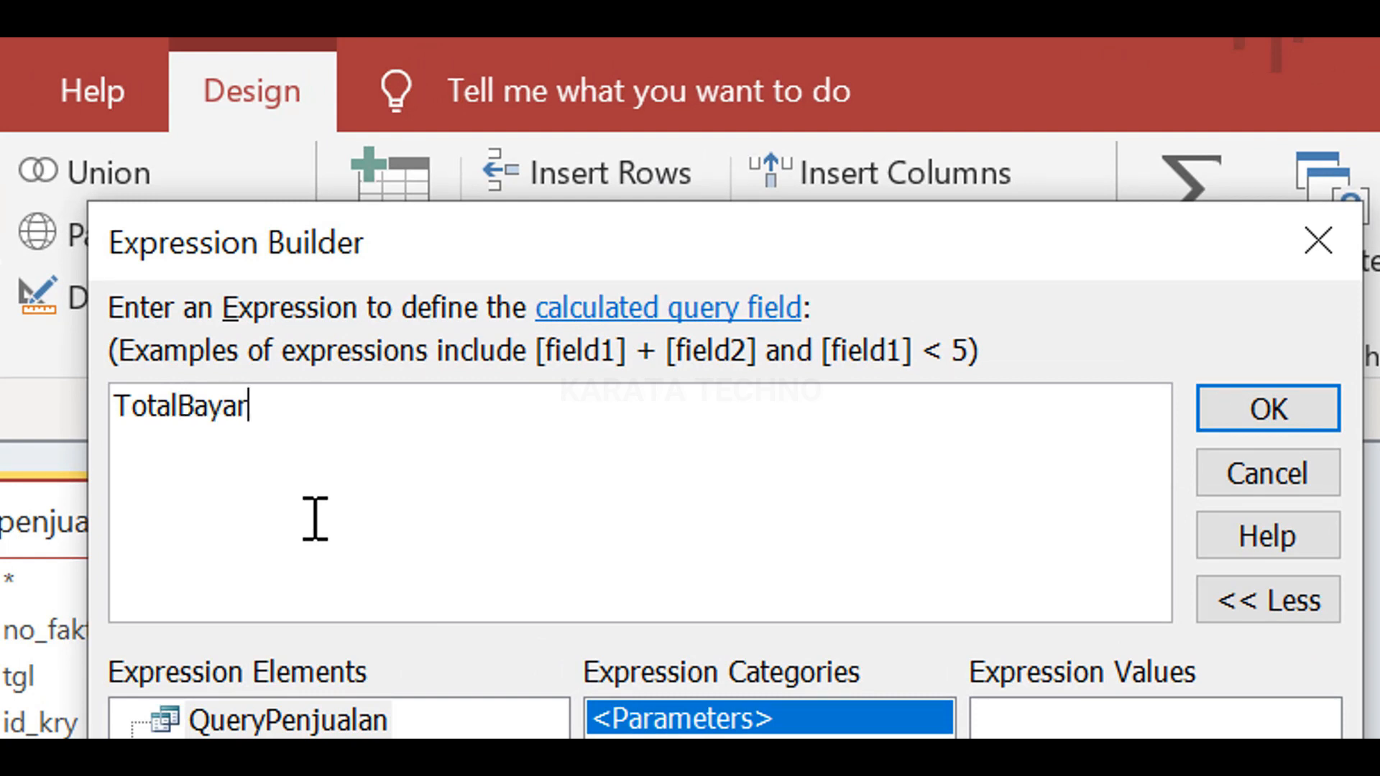
{"action": "type", "text": ": ["}
{"action": "type", "text": "Sub"}
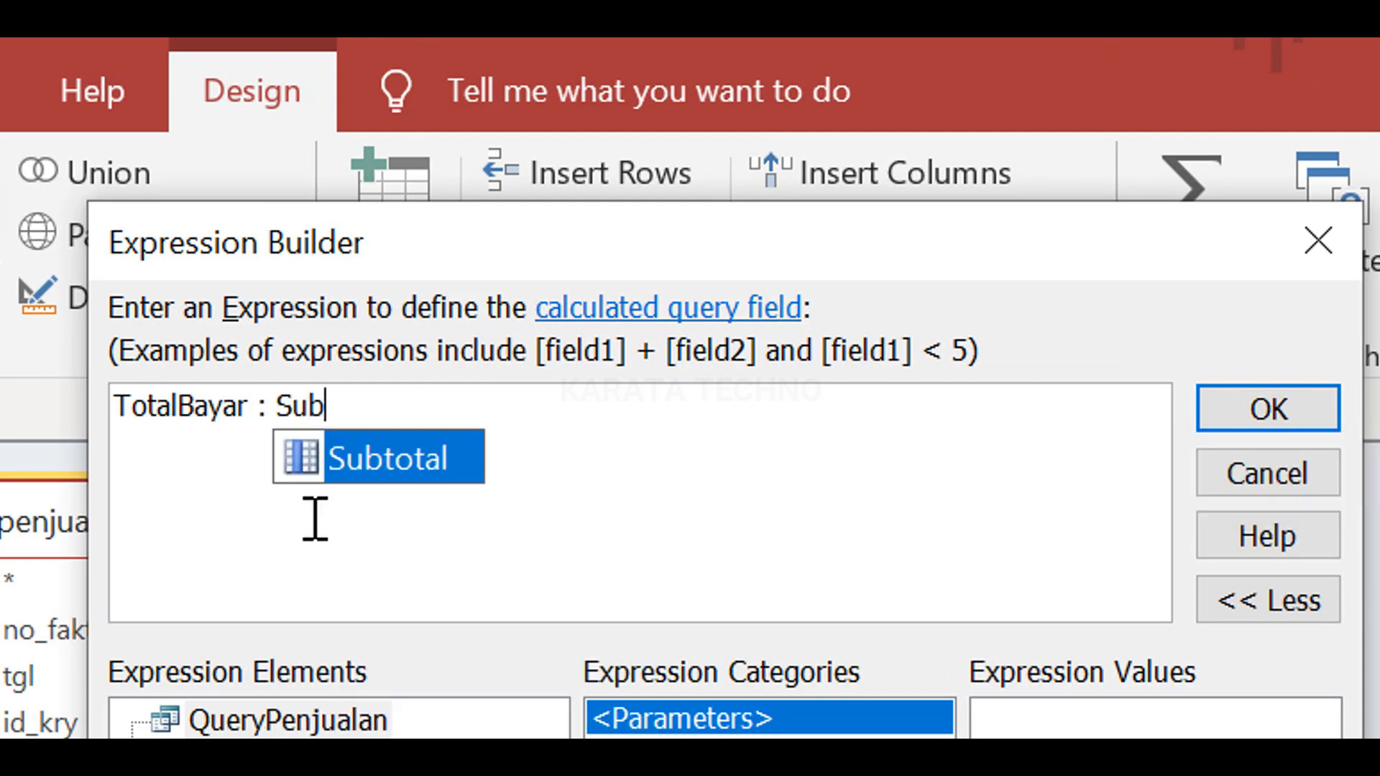
{"action": "key", "text": "Tab"}
{"action": "type", "text": "-D"}
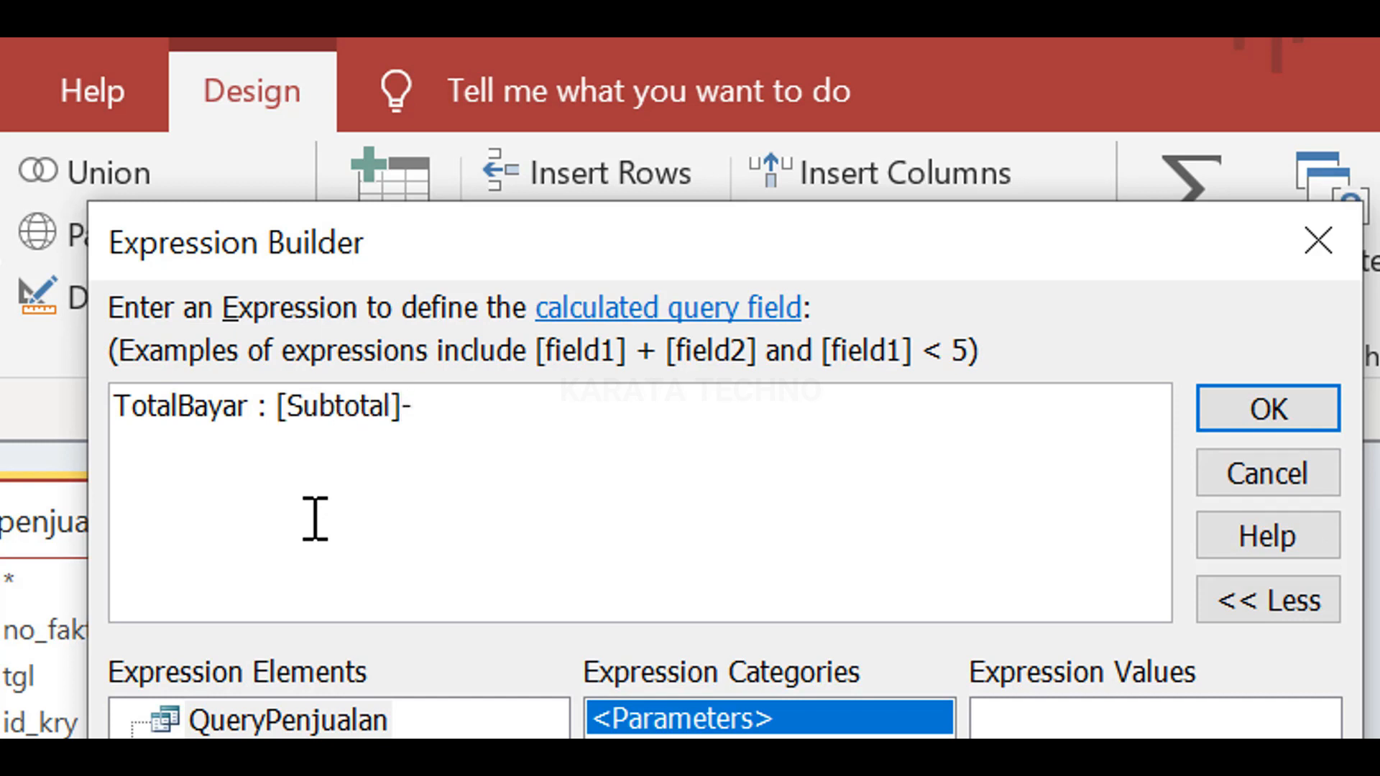
{"action": "type", "text": "iskon"}
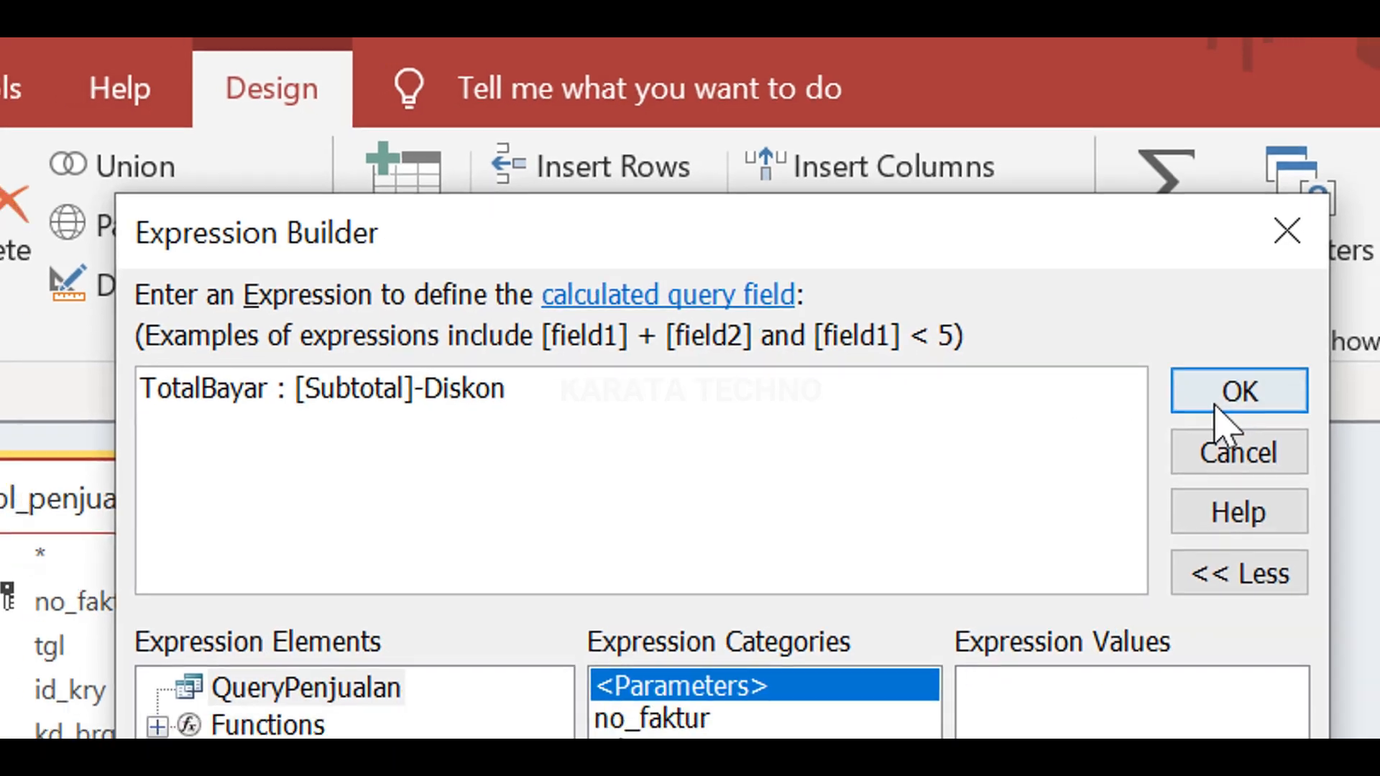
{"action": "left_click", "coordinate": [1268, 408]}
{"action": "left_click", "coordinate": [71, 126]}
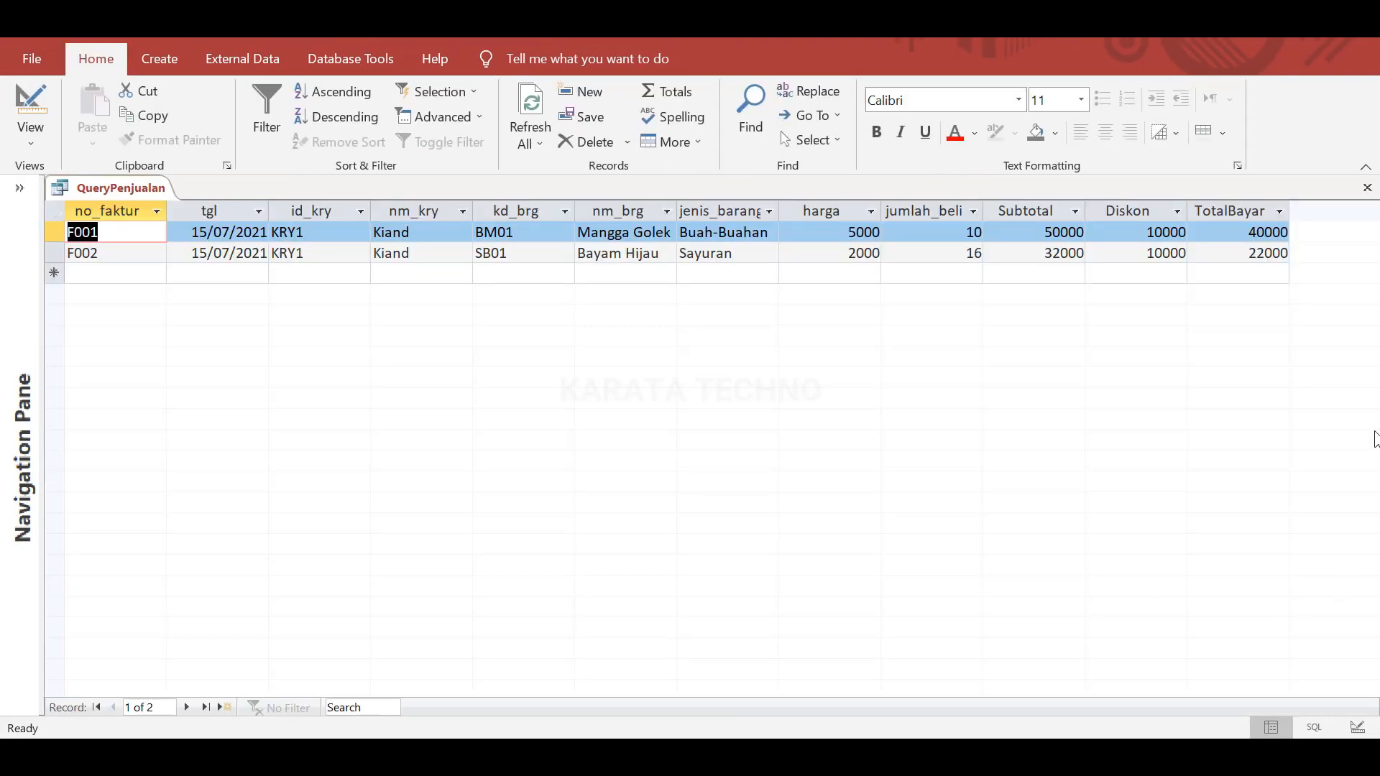